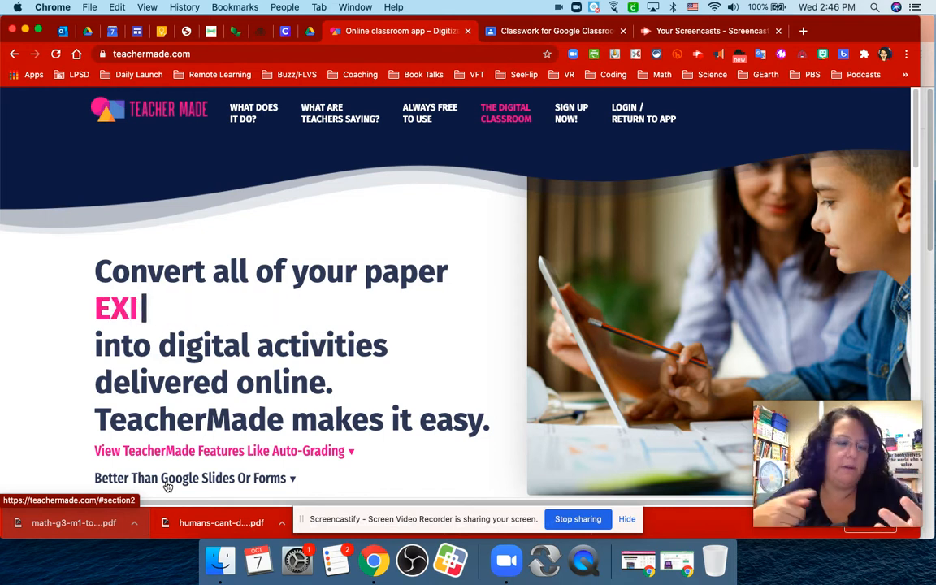
Return to the TeacherMade app from its website and start a new worksheet.
{"action": "scroll", "coordinate": [220, 455], "scroll_direction": "down", "scroll_amount": 2}
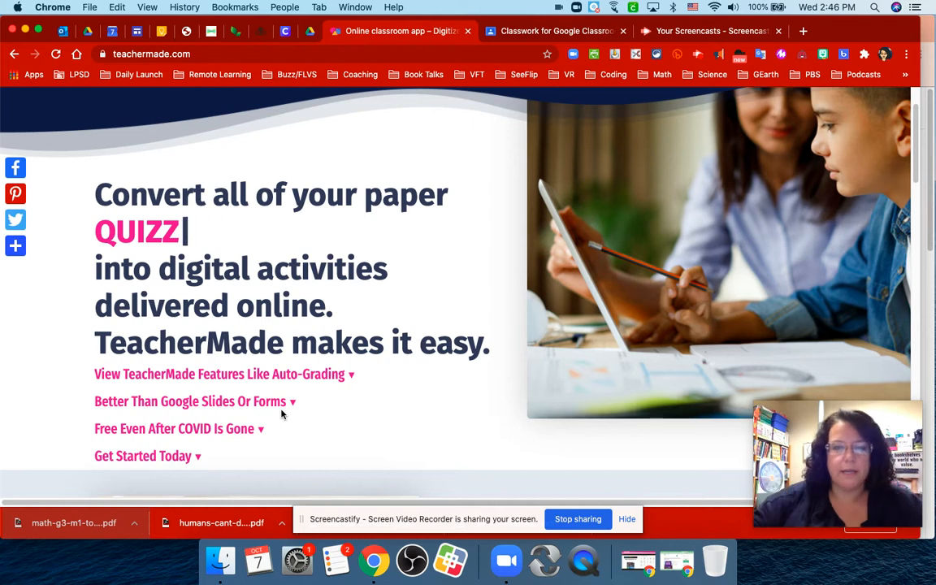
{"action": "scroll", "coordinate": [437, 391], "scroll_direction": "up", "scroll_amount": 2}
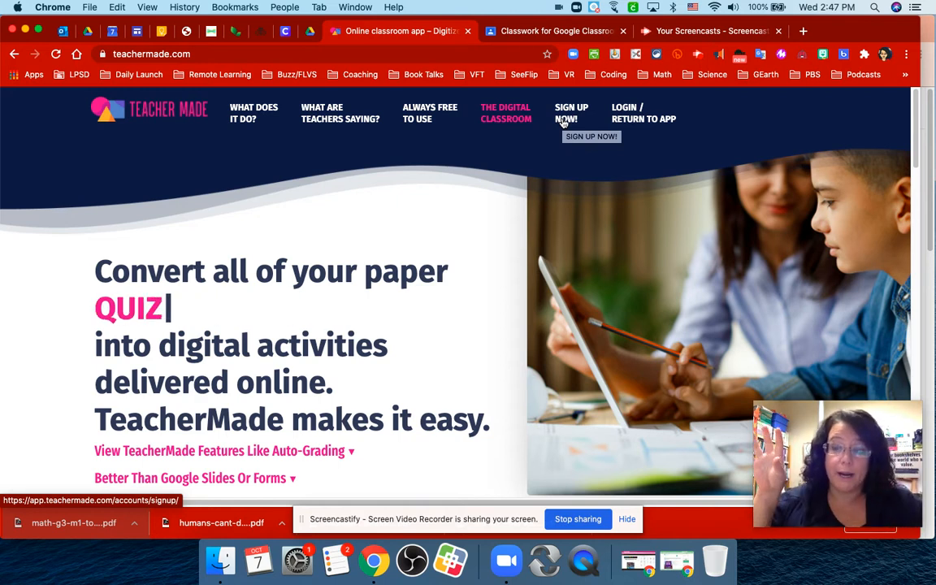
{"action": "left_click", "coordinate": [628, 121]}
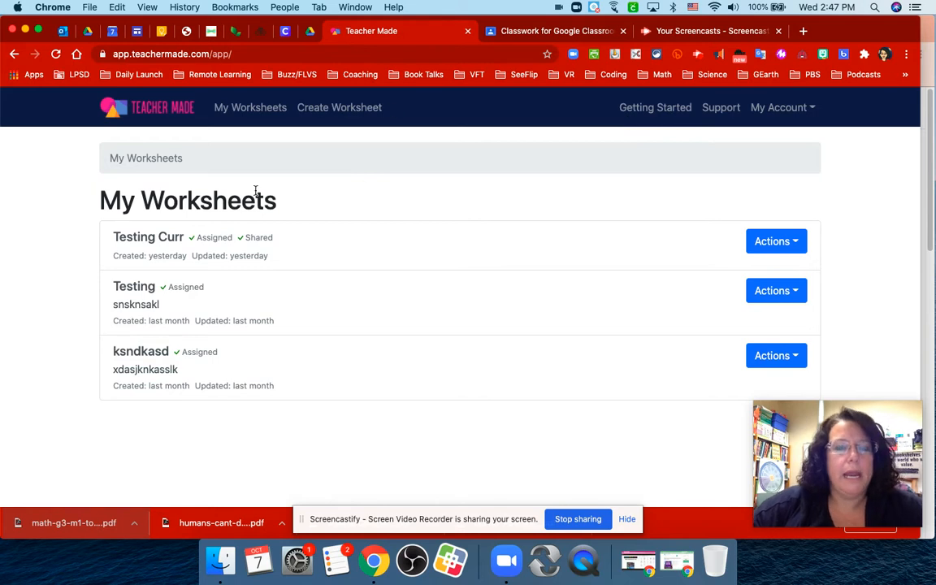
{"action": "left_click", "coordinate": [360, 109]}
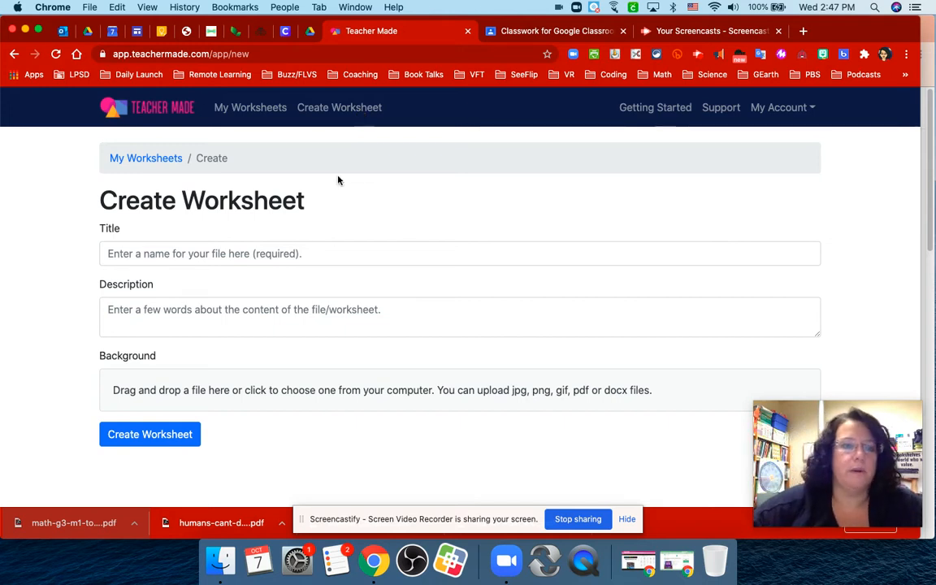
Title the new worksheet "Newsela - Reading".
{"action": "left_click", "coordinate": [270, 252]}
{"action": "type", "text": "N"}
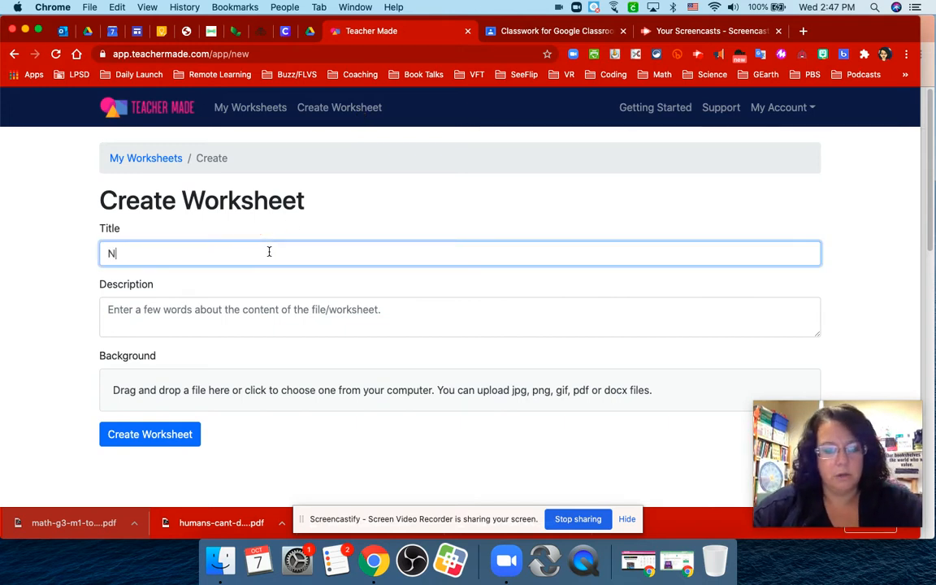
{"action": "type", "text": "ewsela - Reading"}
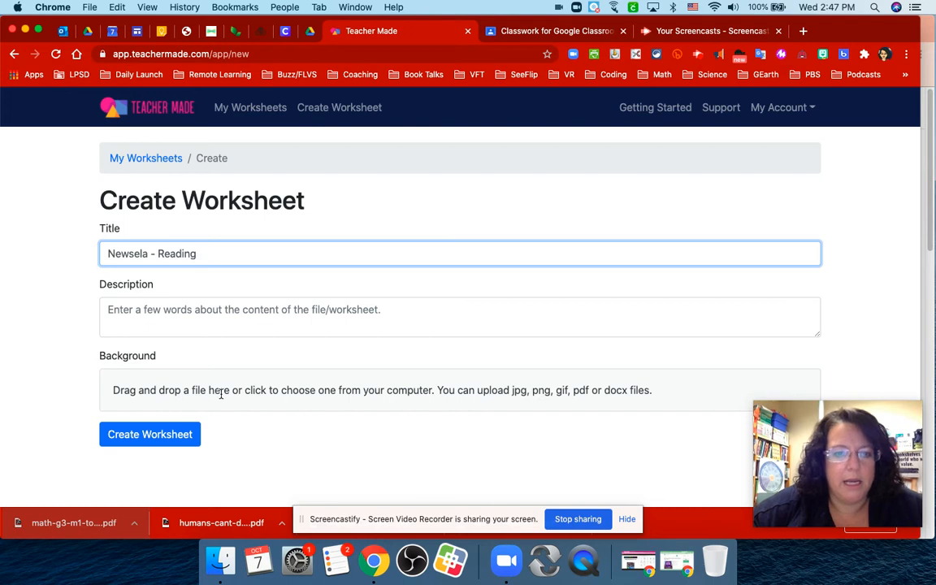
Upload the downloaded "humans-cant-d....pdf" article as the worksheet background.
{"action": "left_click", "coordinate": [355, 391]}
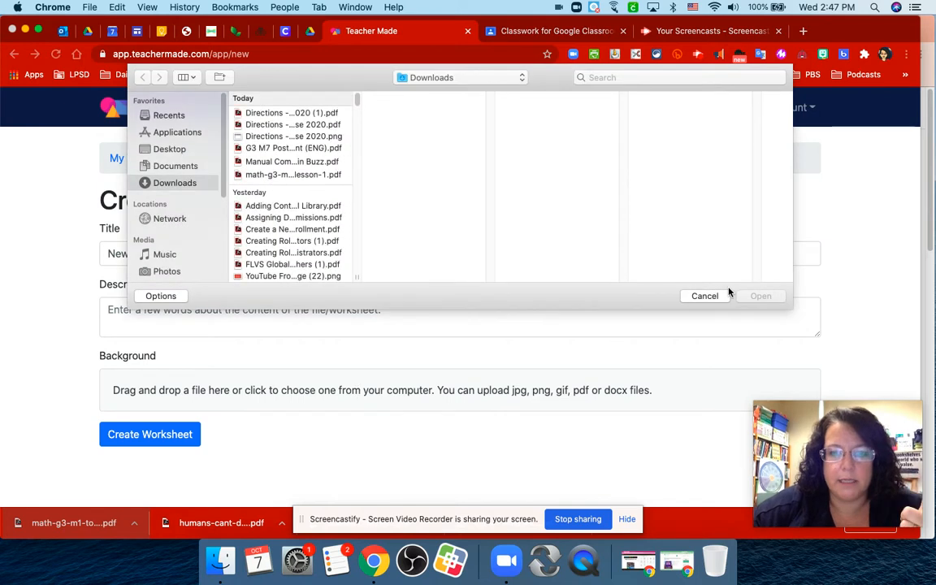
{"action": "left_click", "coordinate": [705, 297]}
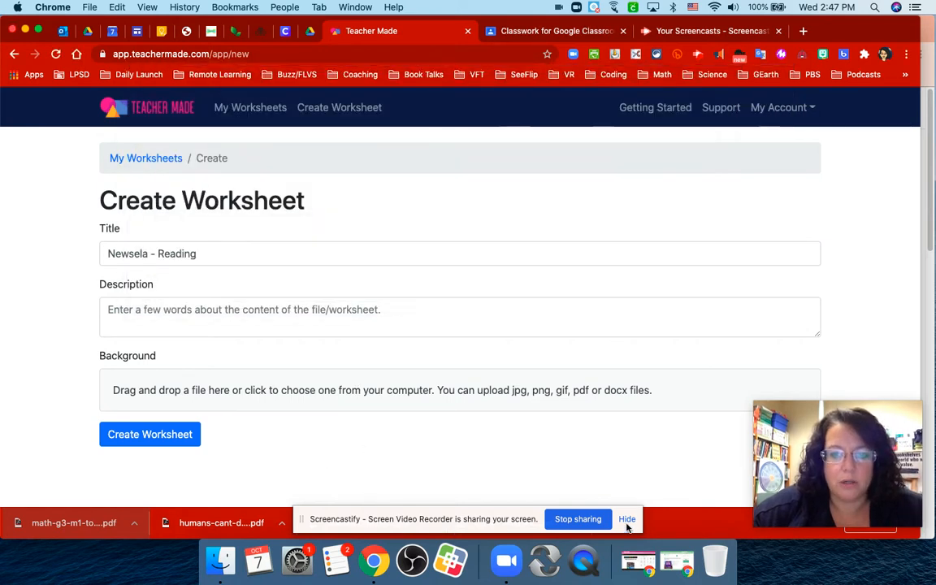
{"action": "left_click", "coordinate": [627, 520]}
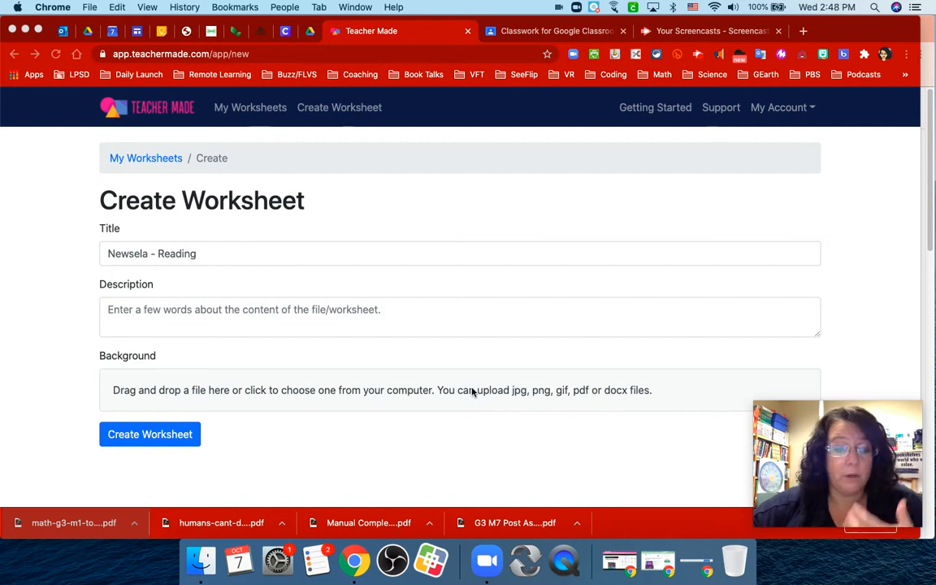
{"action": "left_click", "coordinate": [165, 434]}
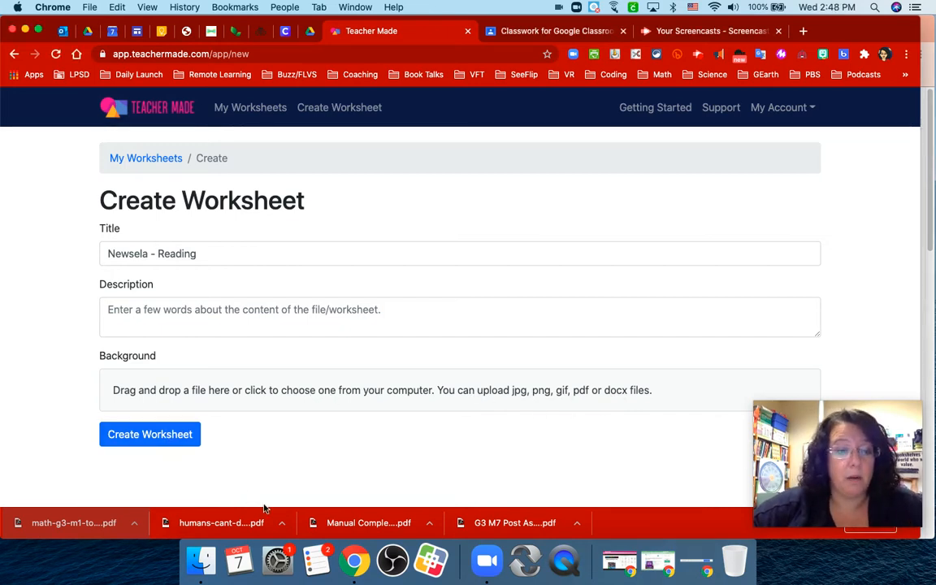
{"action": "left_click_drag", "start_coordinate": [246, 526], "coordinate": [322, 384]}
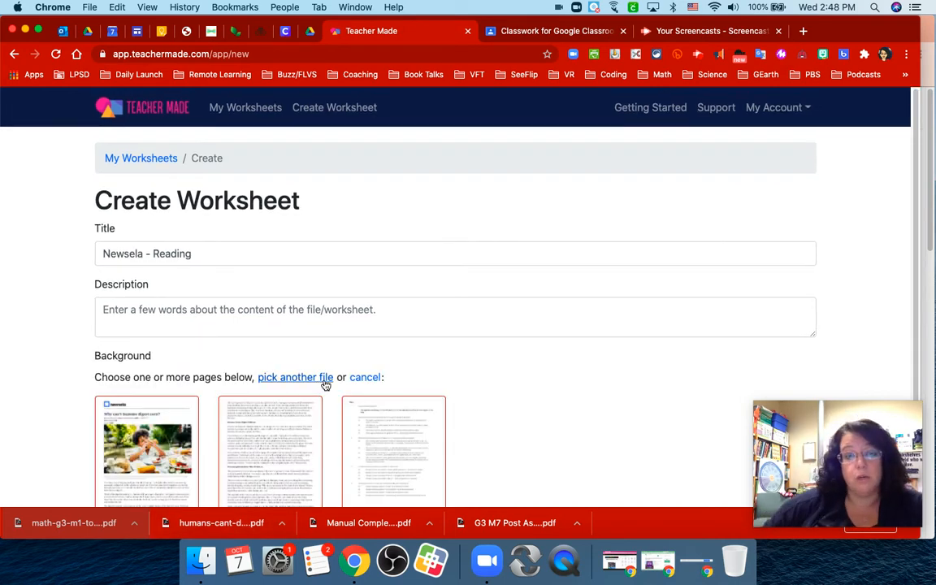
Keep all three pages of the article selected and create the worksheet.
{"action": "scroll", "coordinate": [325, 384], "scroll_direction": "down", "scroll_amount": 2}
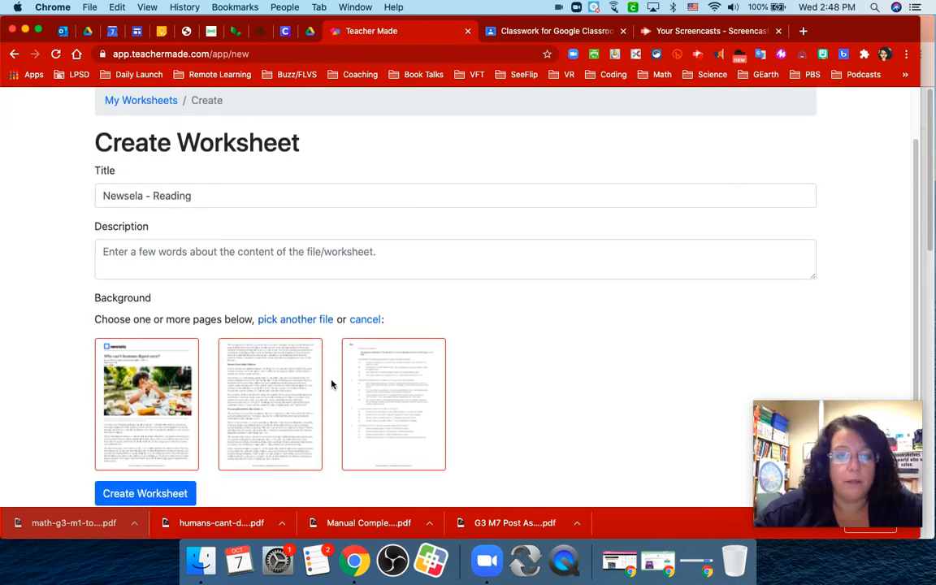
{"action": "left_click", "coordinate": [418, 375]}
{"action": "left_click", "coordinate": [415, 374]}
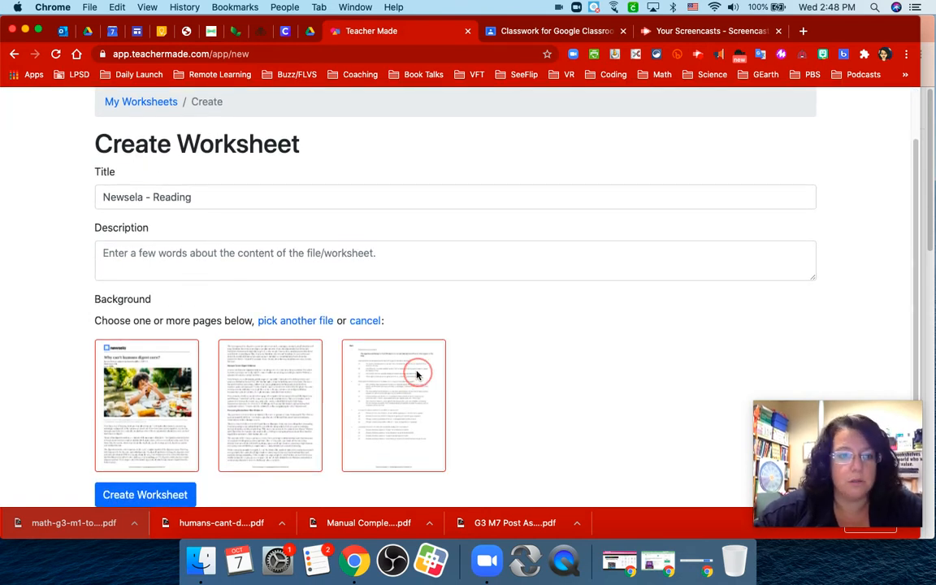
{"action": "left_click", "coordinate": [149, 497]}
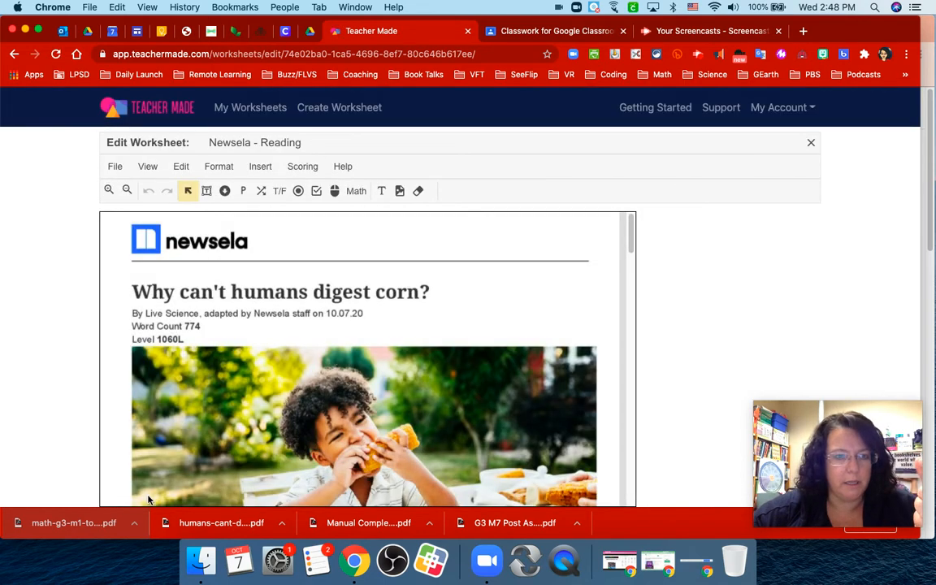
Look through the worksheet's article pages and the quiz questions at its end.
{"action": "scroll", "coordinate": [255, 395], "scroll_direction": "down", "scroll_amount": 20}
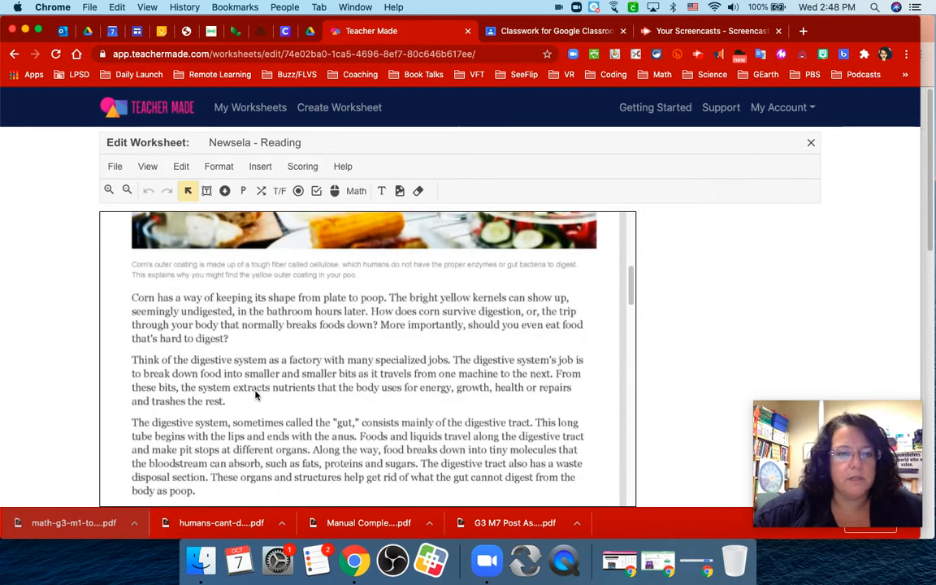
{"action": "scroll", "coordinate": [255, 395], "scroll_direction": "down", "scroll_amount": 15}
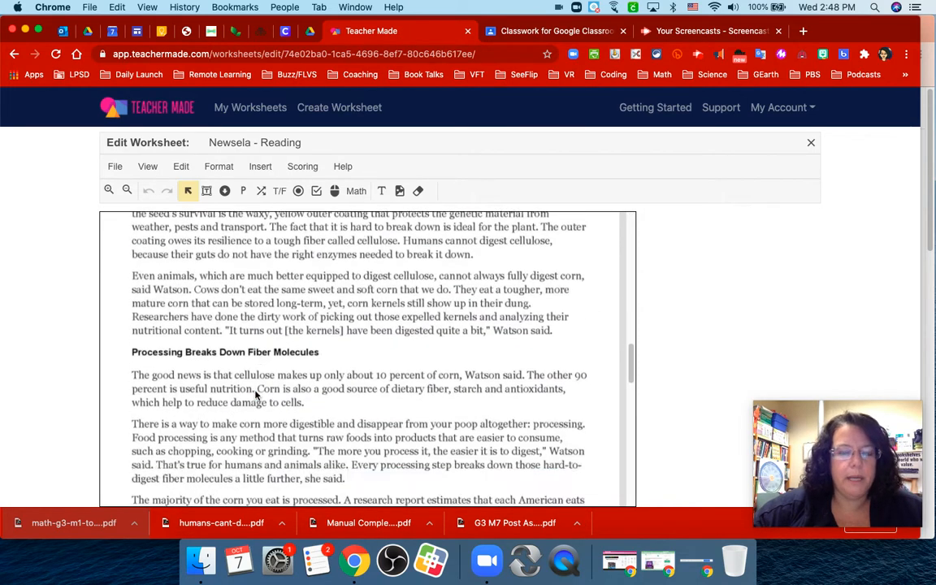
{"action": "scroll", "coordinate": [255, 395], "scroll_direction": "down", "scroll_amount": 10}
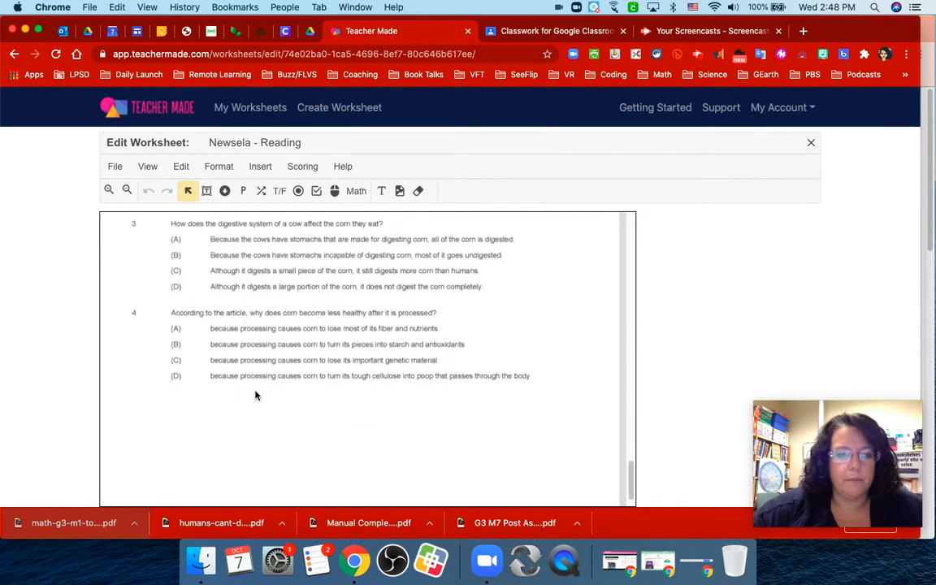
{"action": "scroll", "coordinate": [255, 395], "scroll_direction": "up", "scroll_amount": 20}
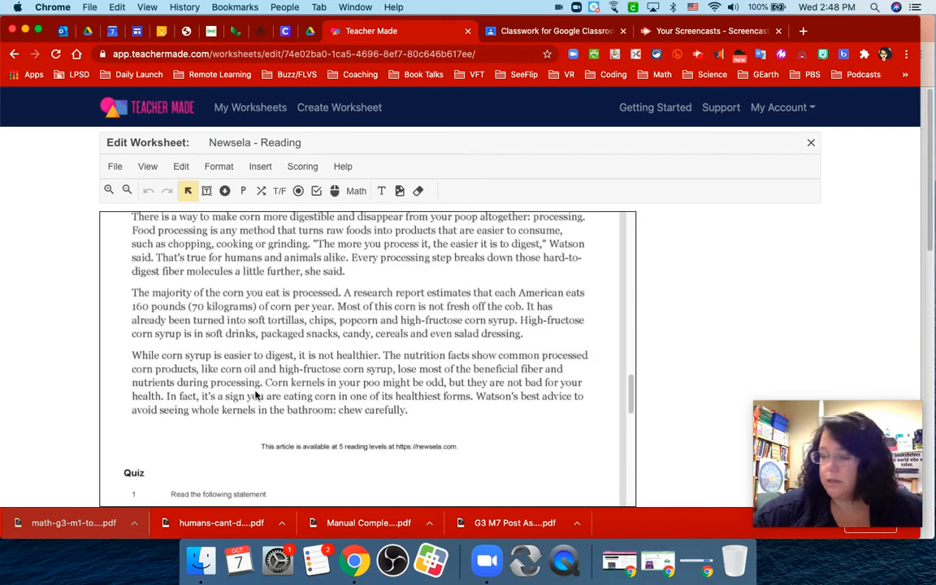
{"action": "scroll", "coordinate": [255, 395], "scroll_direction": "up", "scroll_amount": 15}
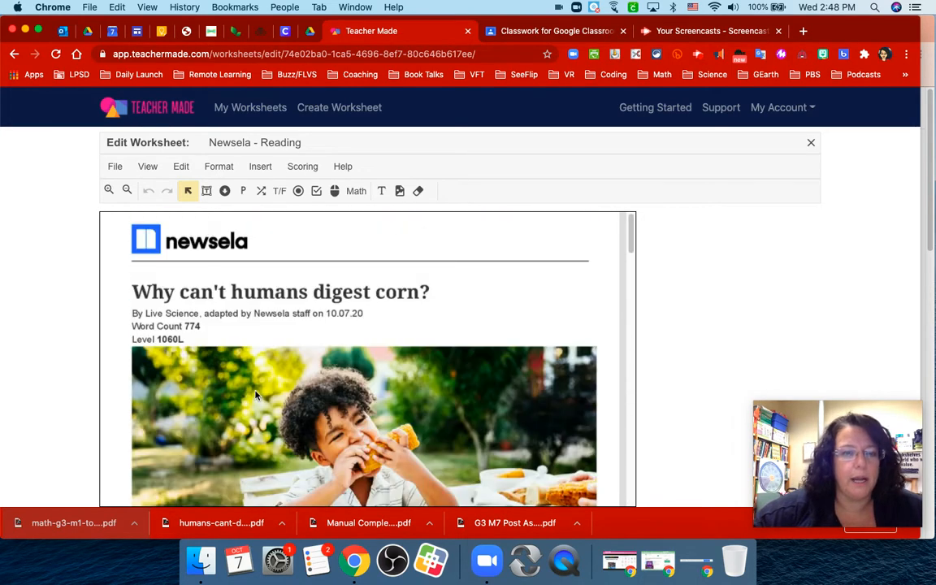
{"action": "scroll", "coordinate": [255, 395], "scroll_direction": "down", "scroll_amount": 5}
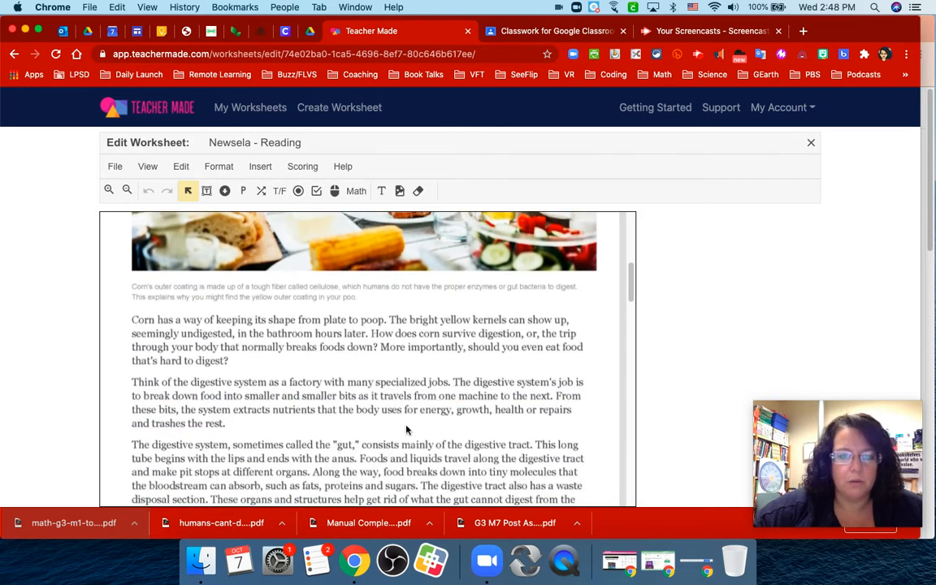
{"action": "scroll", "coordinate": [407, 431], "scroll_direction": "down", "scroll_amount": 3}
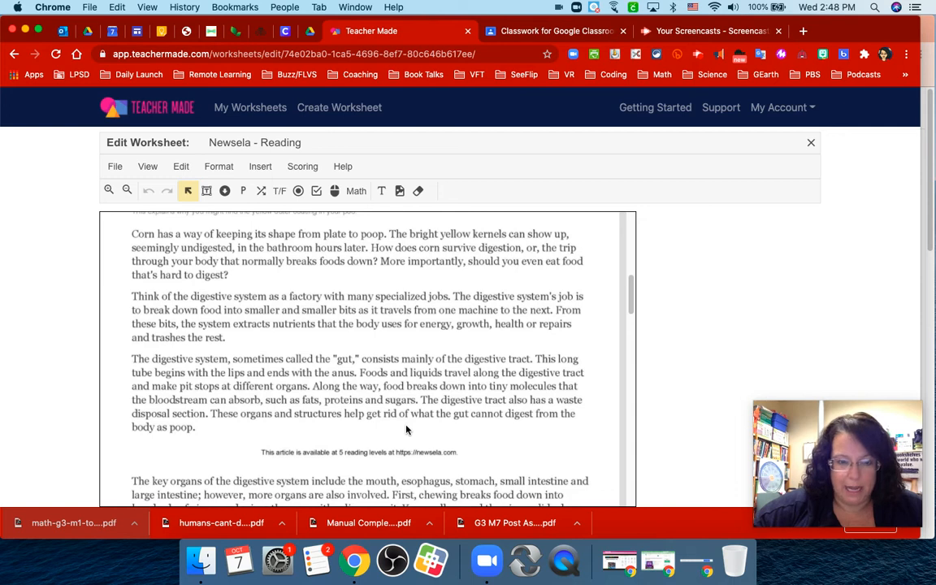
{"action": "scroll", "coordinate": [407, 430], "scroll_direction": "up", "scroll_amount": 10}
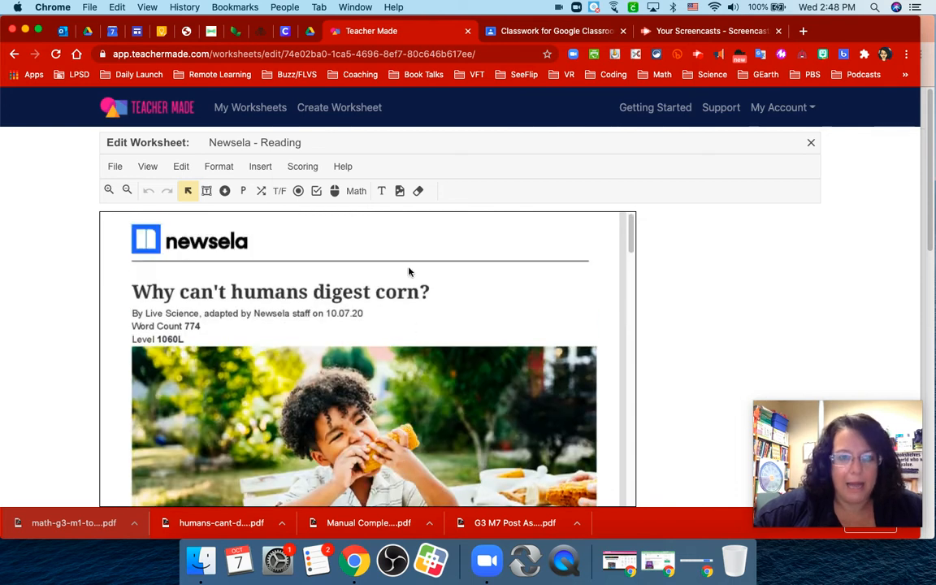
Add a text box beside the newsela logo reading "Click on the highlight tools and highlight main ideas. Add text boxes to make connections.".
{"action": "left_click", "coordinate": [382, 192]}
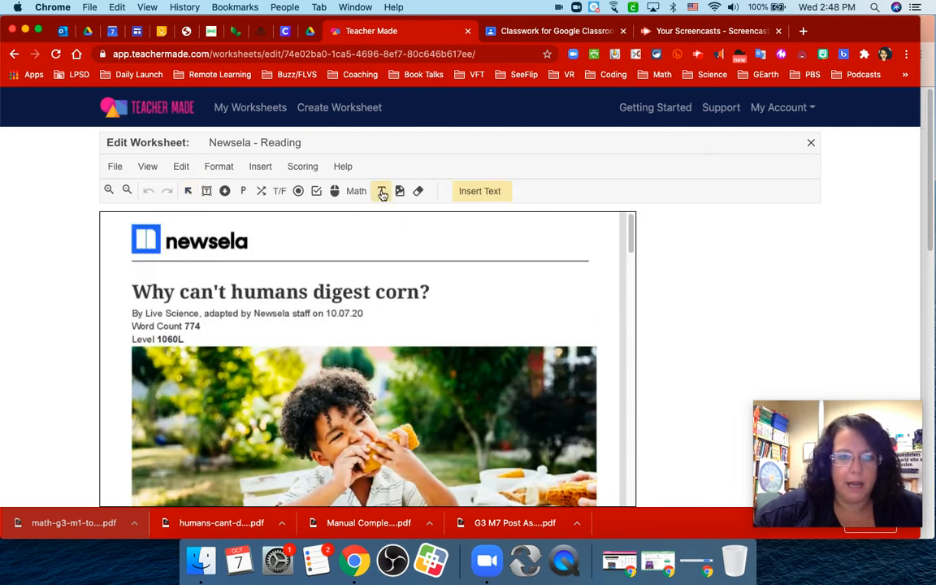
{"action": "left_click", "coordinate": [285, 243]}
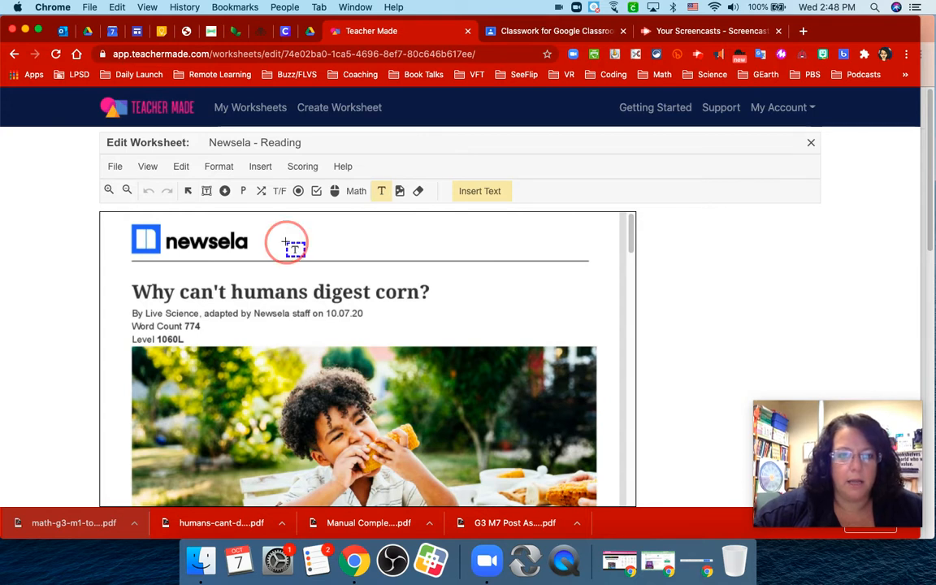
{"action": "left_click", "coordinate": [485, 193]}
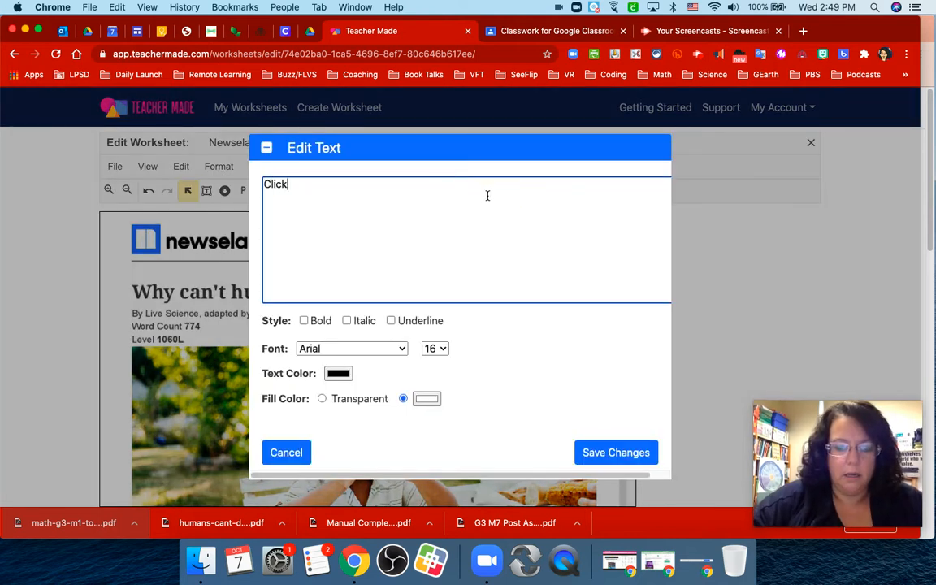
{"action": "type", "text": "Click on the highlight to"}
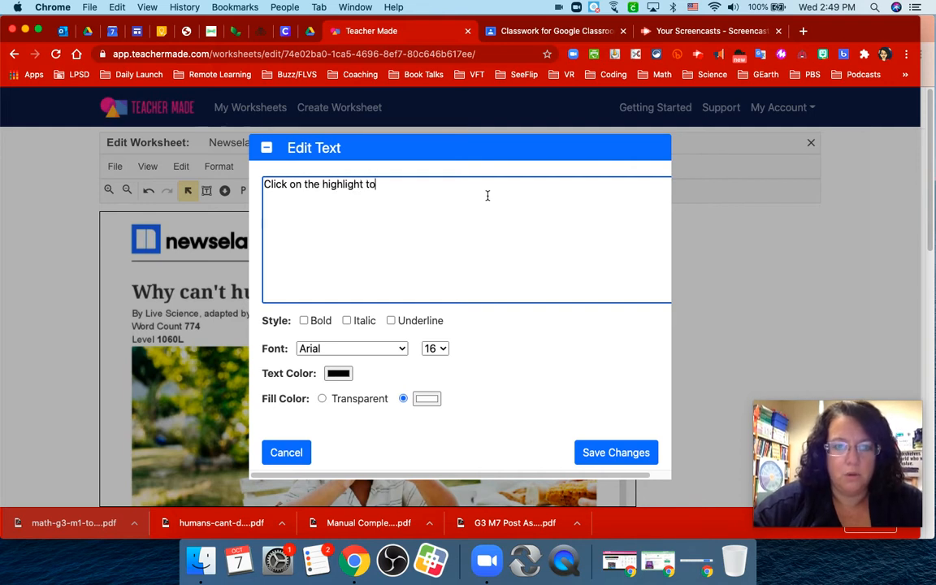
{"action": "type", "text": "ols and highlight mai"}
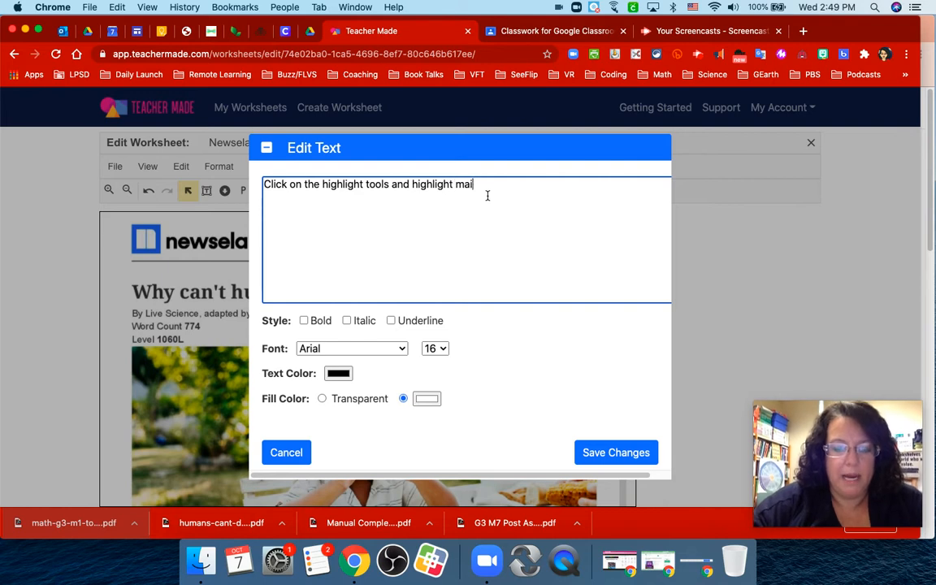
{"action": "type", "text": "n ideas."}
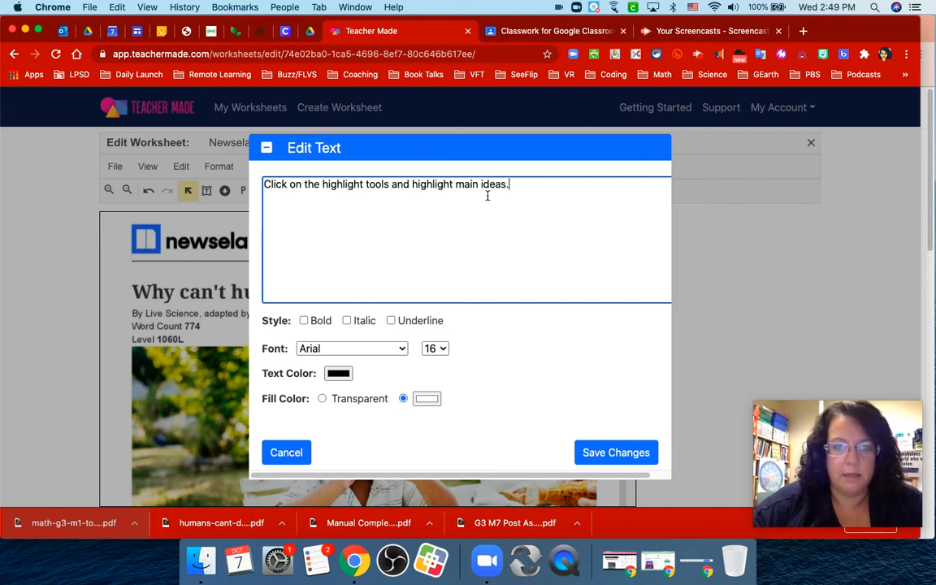
{"action": "type", "text": " As"}
{"action": "key", "text": "BackSpace"}
{"action": "type", "text": "dd"}
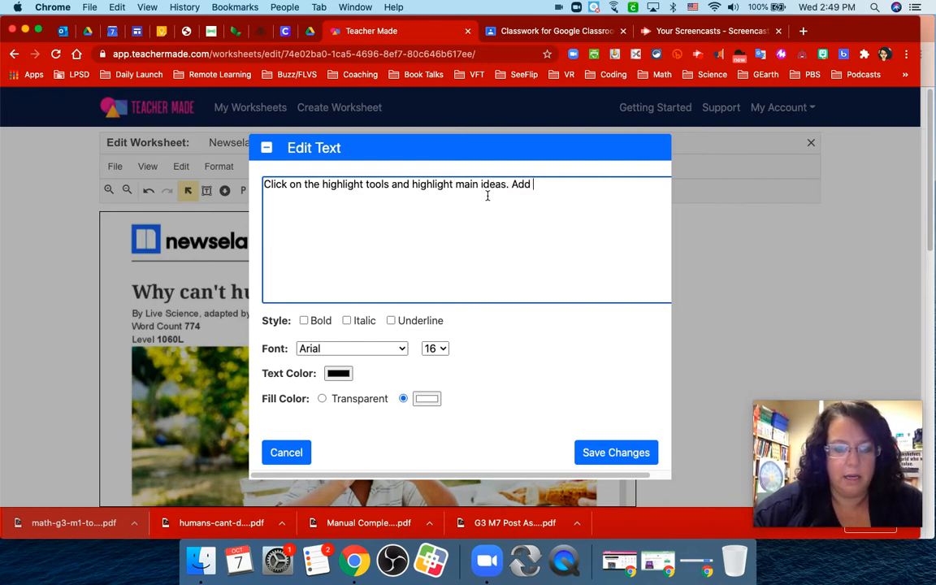
{"action": "type", "text": " text boxes to make co"}
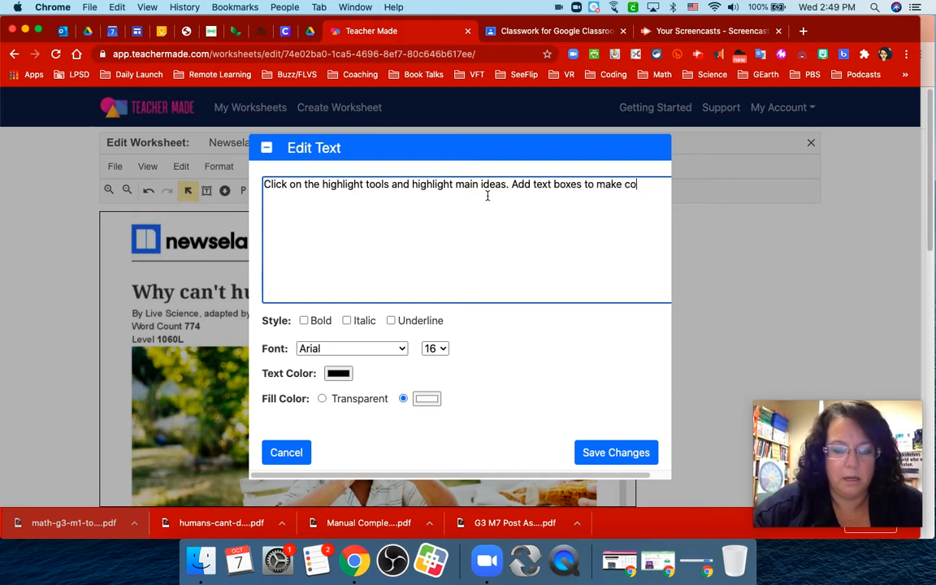
{"action": "type", "text": "nnections"}
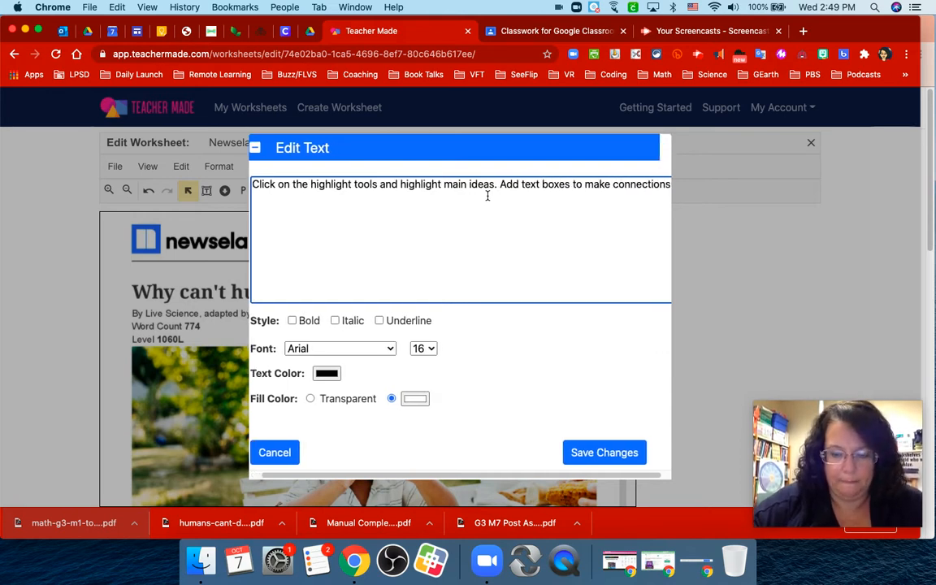
{"action": "type", "text": "."}
{"action": "left_click", "coordinate": [597, 460]}
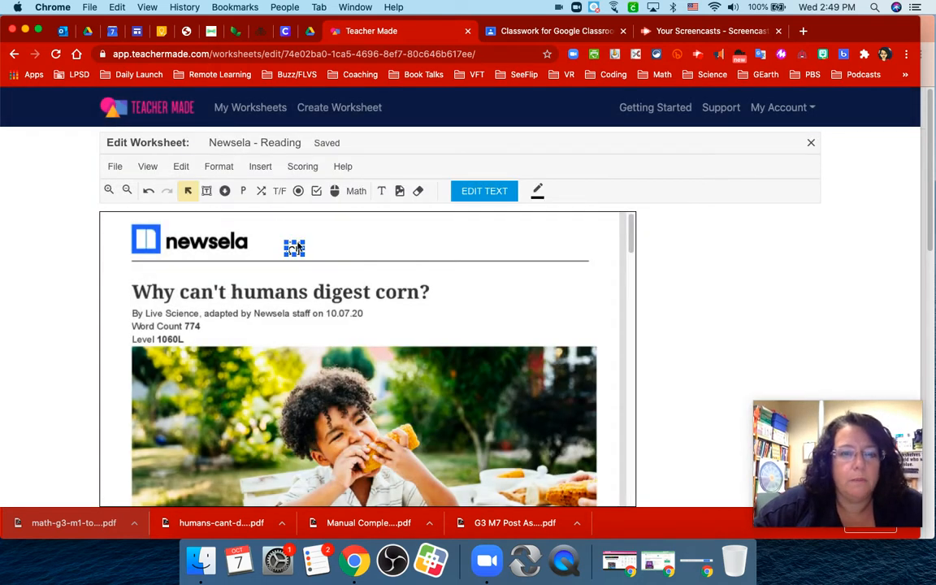
Widen and heighten the instruction text box to show its full text, and fit it between the newsela logo and the page edge.
{"action": "left_click_drag", "start_coordinate": [304, 248], "coordinate": [620, 258]}
{"action": "left_click_drag", "start_coordinate": [452, 254], "coordinate": [447, 275]}
{"action": "mouse_move", "coordinate": [465, 242]}
{"action": "left_mouse_down"}
{"action": "mouse_move", "coordinate": [464, 221]}
{"action": "mouse_move", "coordinate": [456, 224]}
{"action": "left_mouse_up"}
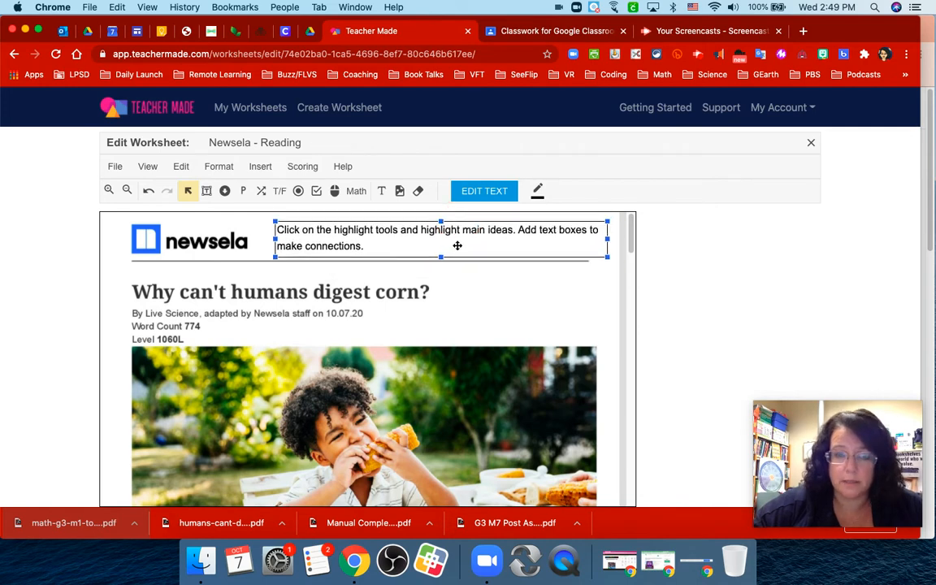
Add a four-choice multiple-choice field beside the answers of quiz question 1 and mark choice A as correct.
{"action": "scroll", "coordinate": [463, 323], "scroll_direction": "down", "scroll_amount": 10}
{"action": "scroll", "coordinate": [463, 323], "scroll_direction": "down", "scroll_amount": 15}
{"action": "scroll", "coordinate": [456, 301], "scroll_direction": "up", "scroll_amount": 2}
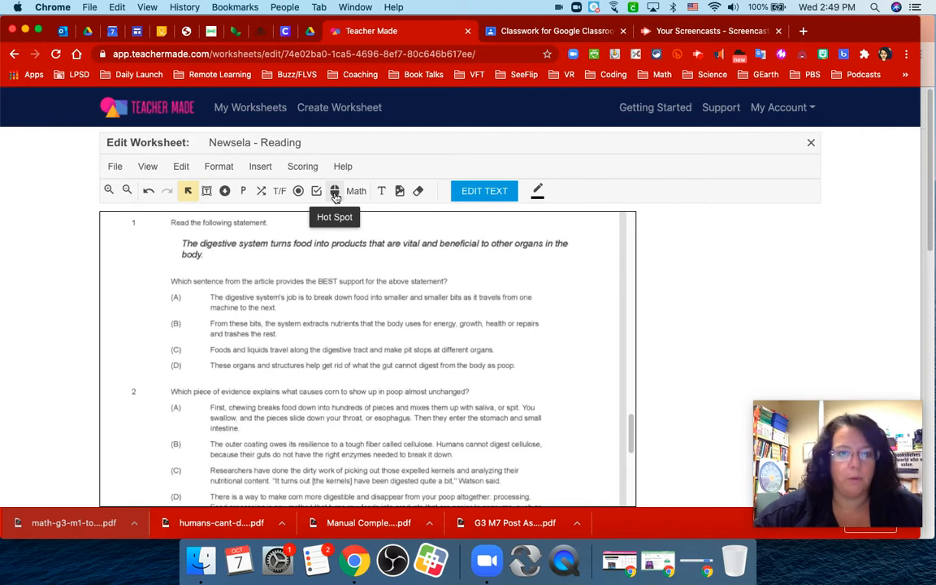
{"action": "left_click", "coordinate": [299, 194]}
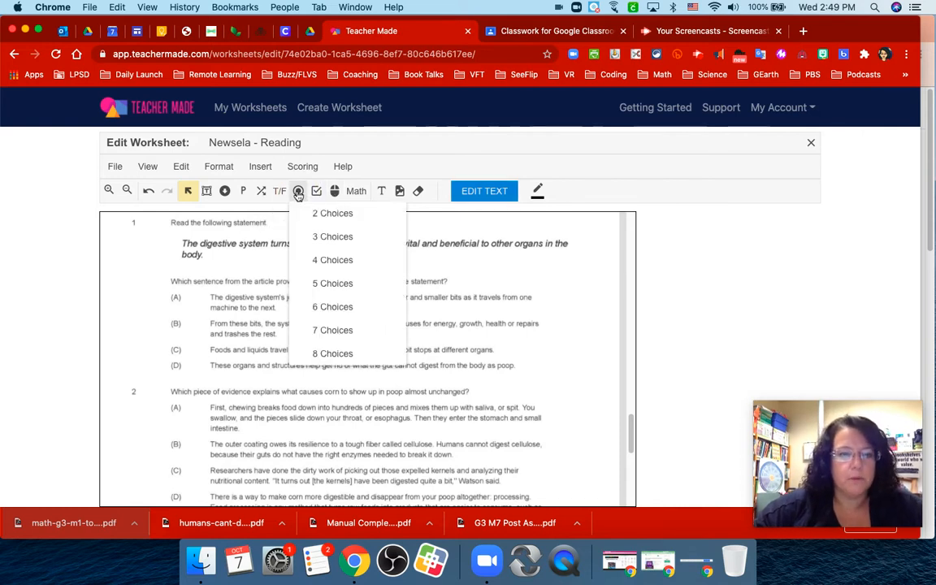
{"action": "left_click", "coordinate": [329, 262]}
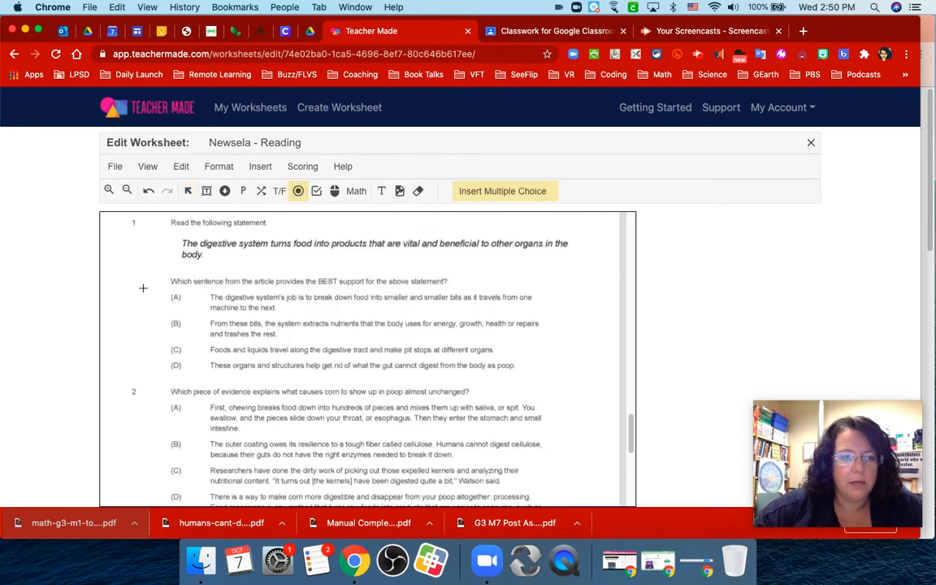
{"action": "left_click_drag", "start_coordinate": [136, 290], "coordinate": [146, 374]}
{"action": "left_click_drag", "start_coordinate": [145, 324], "coordinate": [159, 329]}
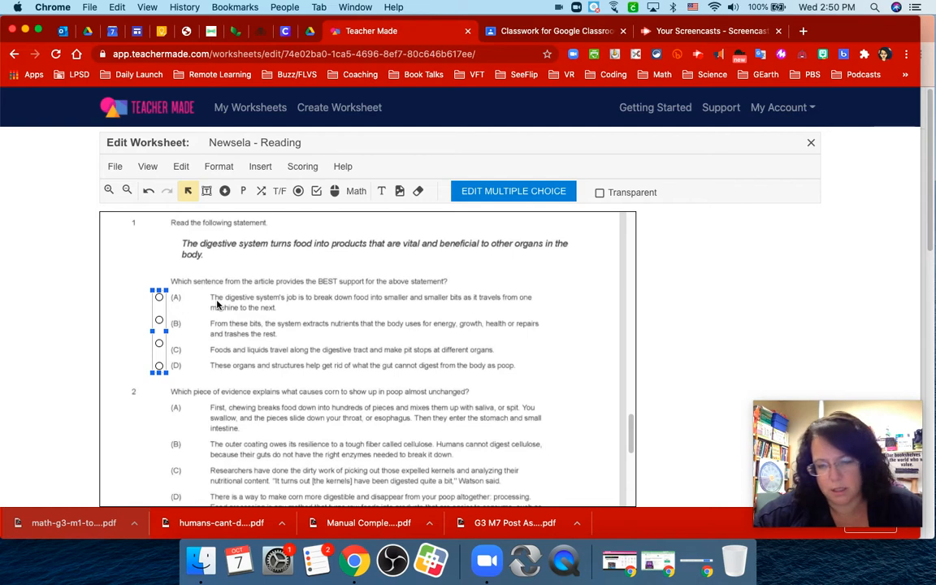
{"action": "left_click", "coordinate": [159, 299]}
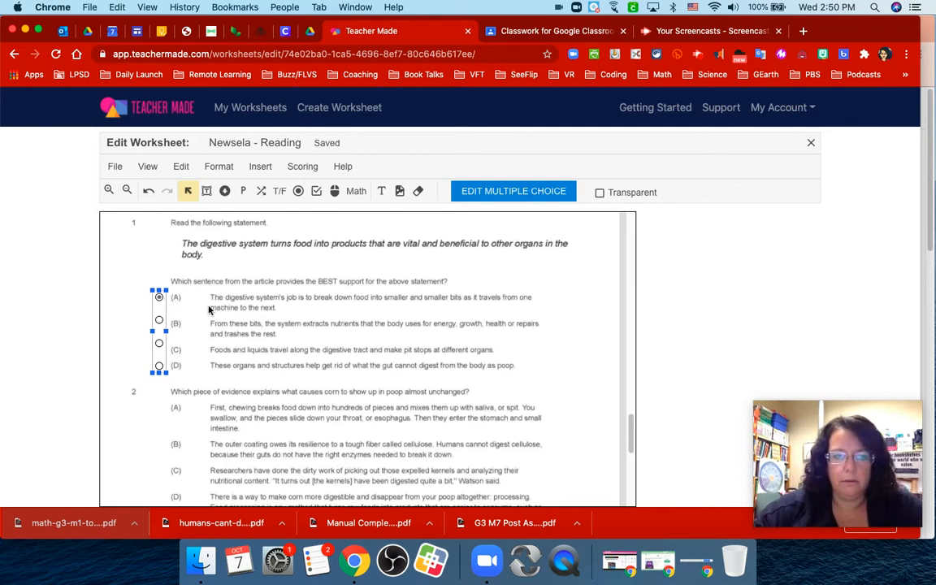
Set question 1's multiple-choice field to be worth 1 point and save the changes.
{"action": "left_click", "coordinate": [512, 191]}
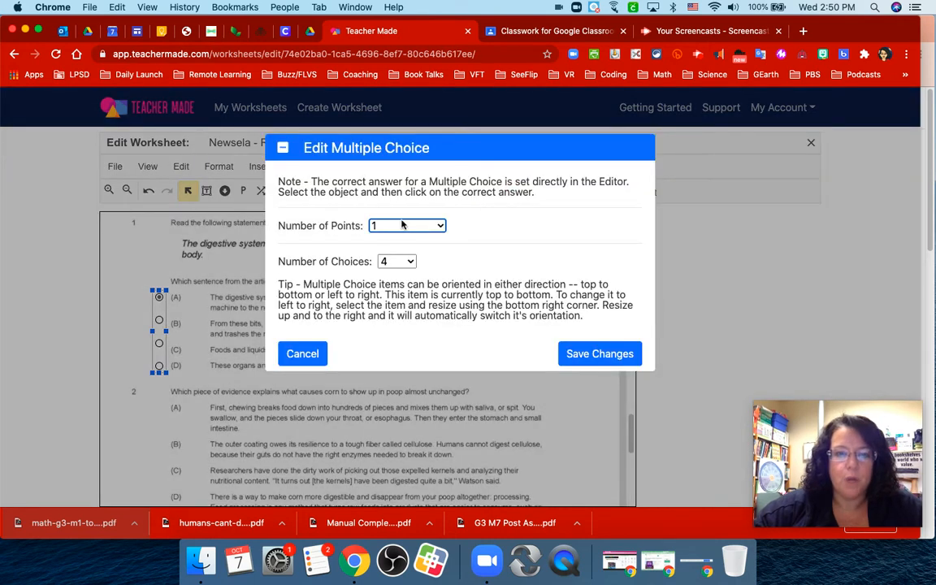
{"action": "left_click", "coordinate": [402, 228]}
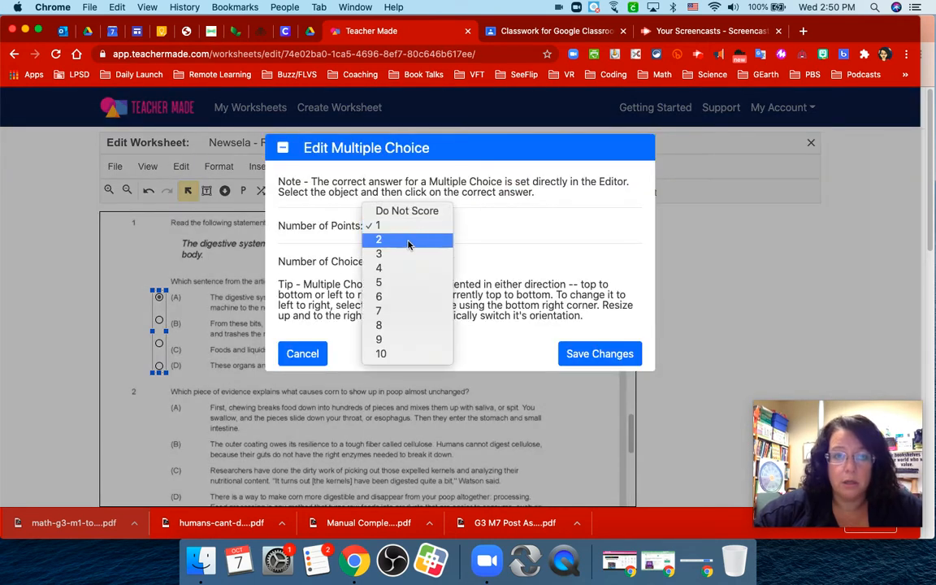
{"action": "left_click", "coordinate": [408, 234]}
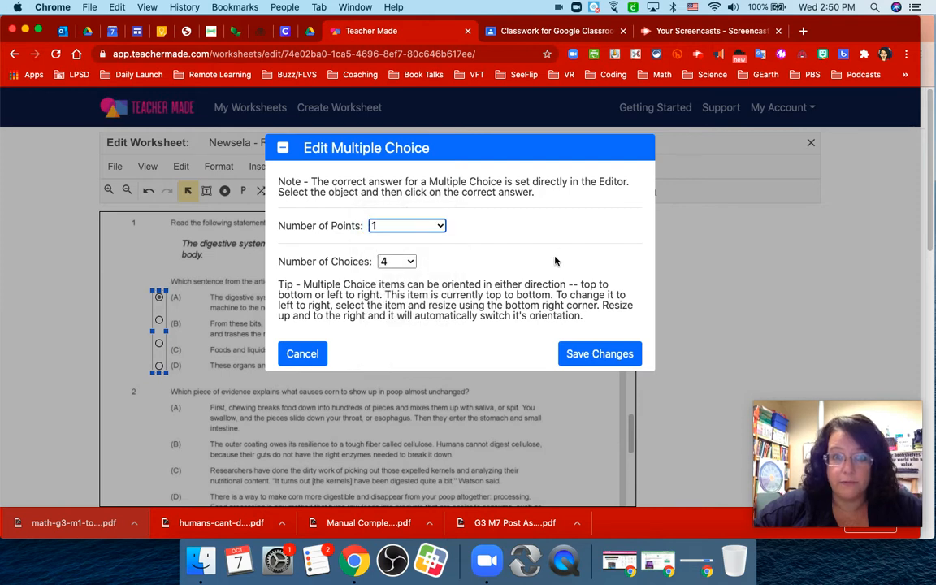
{"action": "left_click", "coordinate": [420, 228]}
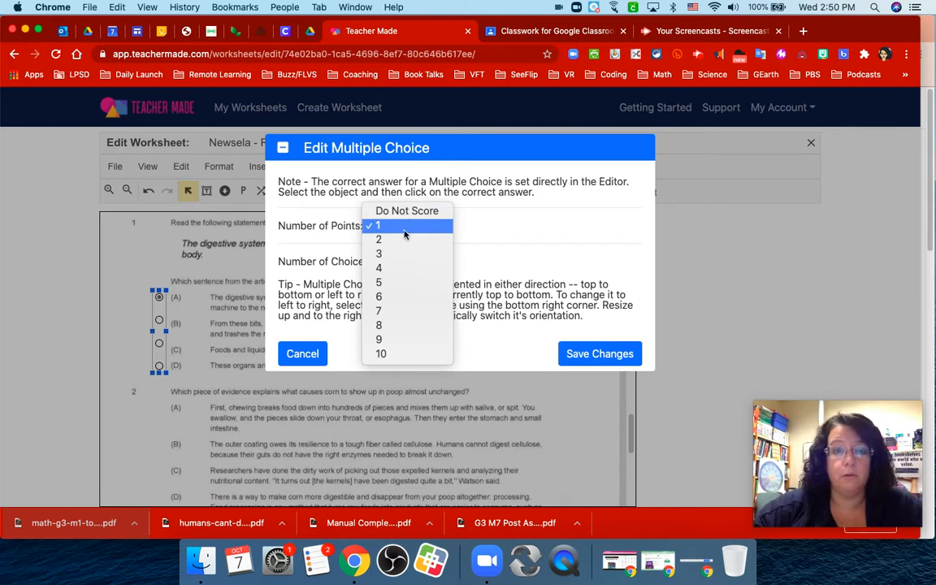
{"action": "left_click", "coordinate": [405, 231]}
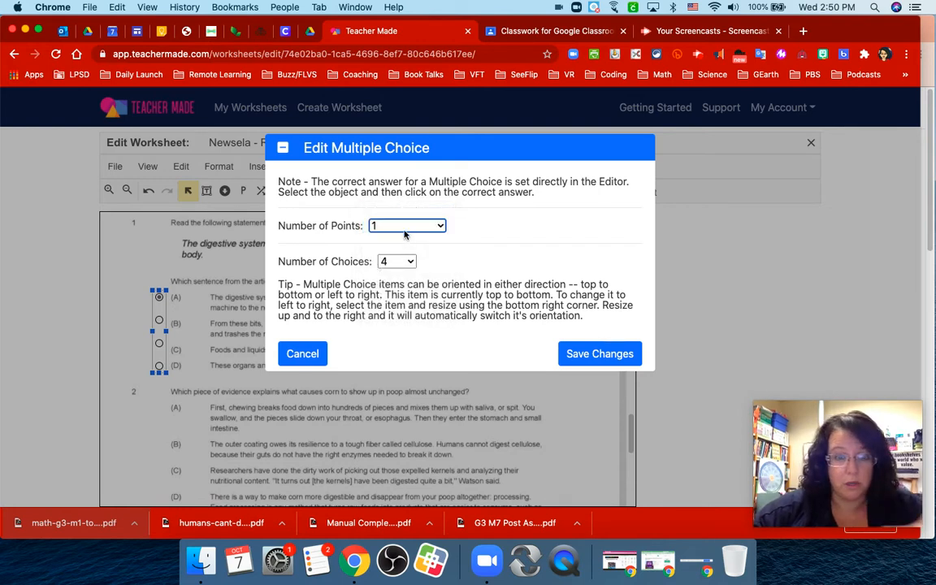
{"action": "left_click", "coordinate": [593, 354]}
Insert a four-choice multiple-choice field beside the answers of quiz question 2 and mark choice C as correct.
{"action": "scroll", "coordinate": [591, 355], "scroll_direction": "down", "scroll_amount": 1}
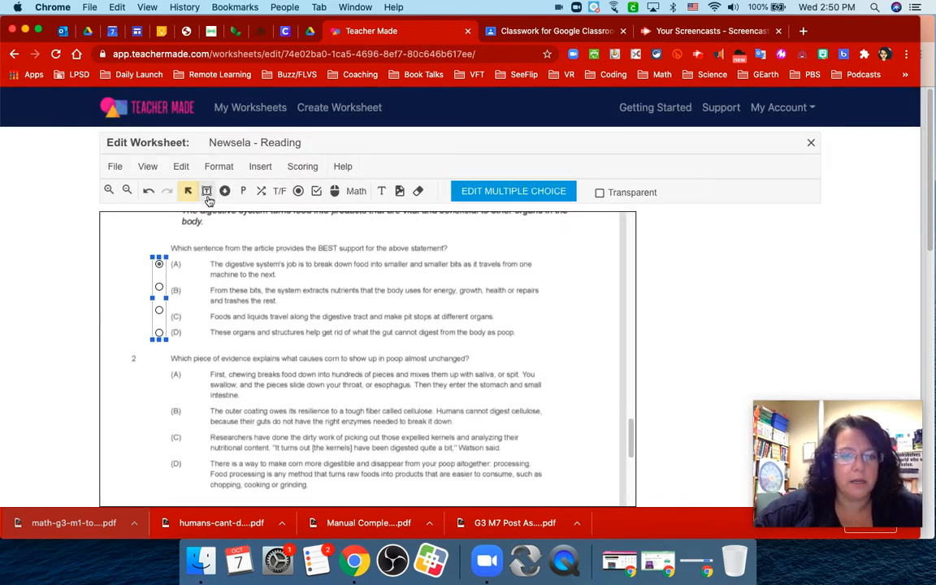
{"action": "left_click", "coordinate": [298, 191]}
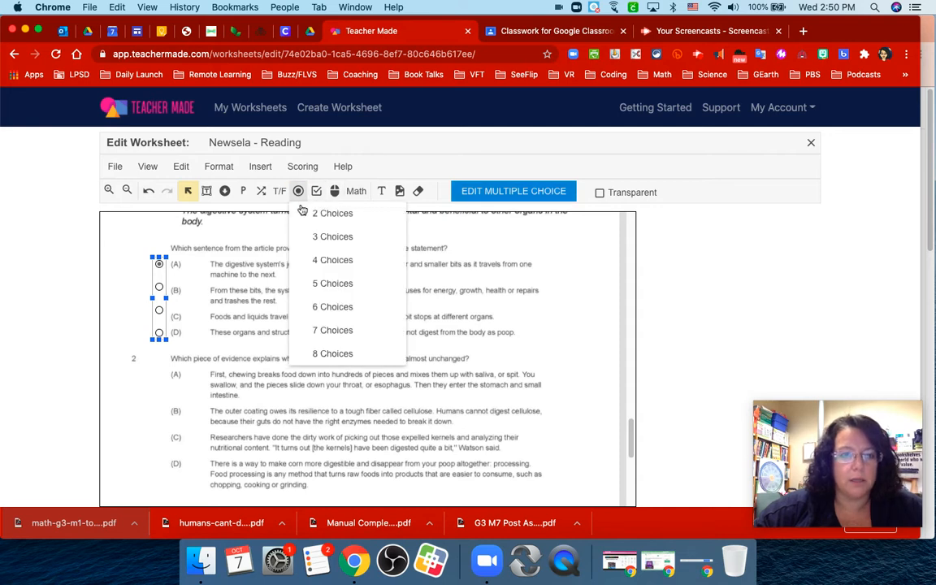
{"action": "left_click", "coordinate": [316, 261]}
{"action": "left_click_drag", "start_coordinate": [146, 368], "coordinate": [157, 466]}
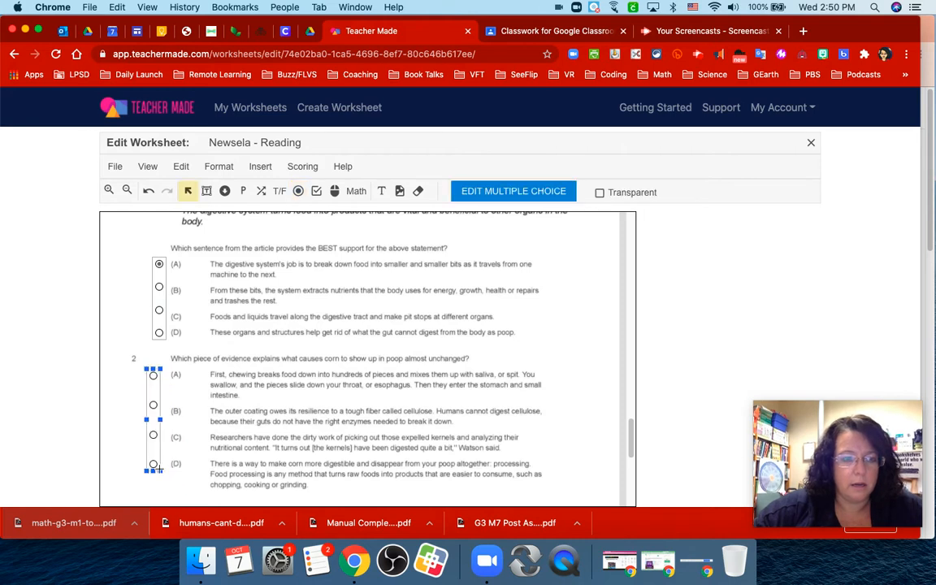
{"action": "left_click", "coordinate": [153, 435]}
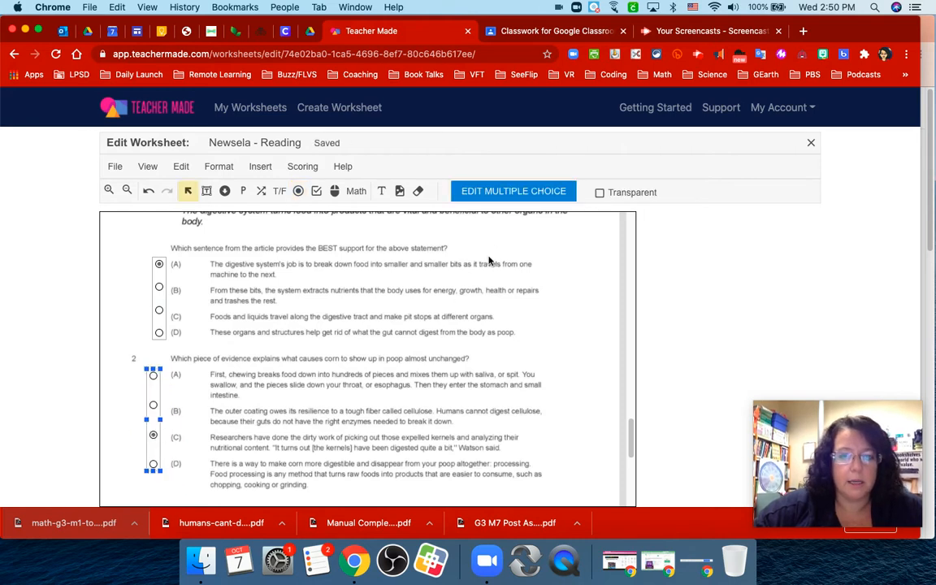
Look over the remaining quiz questions and the editor's math, scoring, insert and help options.
{"action": "scroll", "coordinate": [489, 260], "scroll_direction": "down", "scroll_amount": 3}
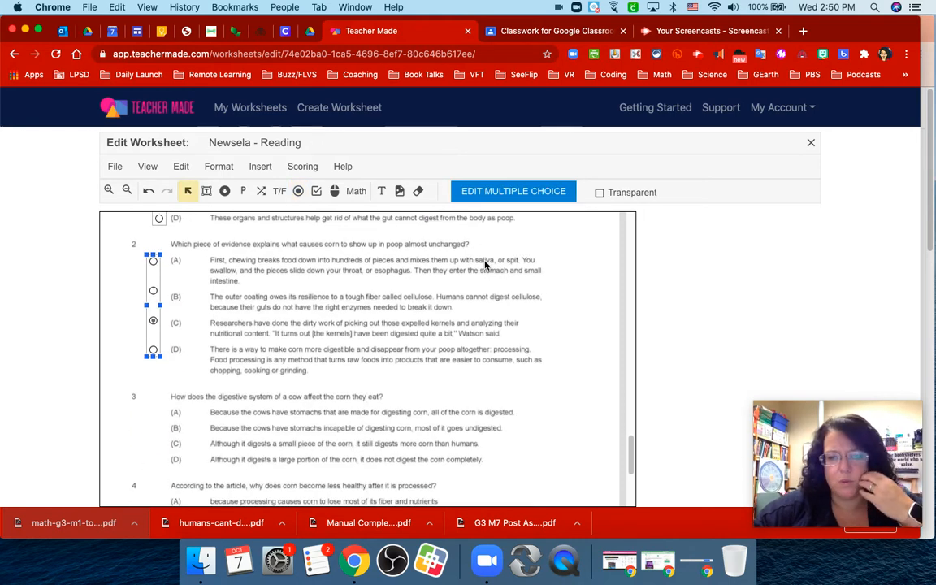
{"action": "scroll", "coordinate": [485, 264], "scroll_direction": "down", "scroll_amount": 3}
{"action": "scroll", "coordinate": [485, 264], "scroll_direction": "down", "scroll_amount": 2}
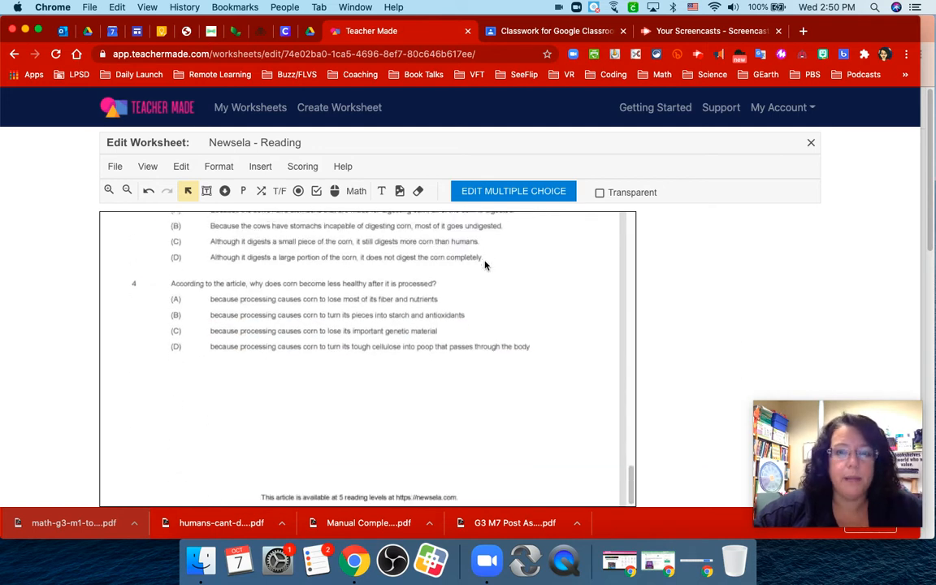
{"action": "scroll", "coordinate": [485, 265], "scroll_direction": "up", "scroll_amount": 10}
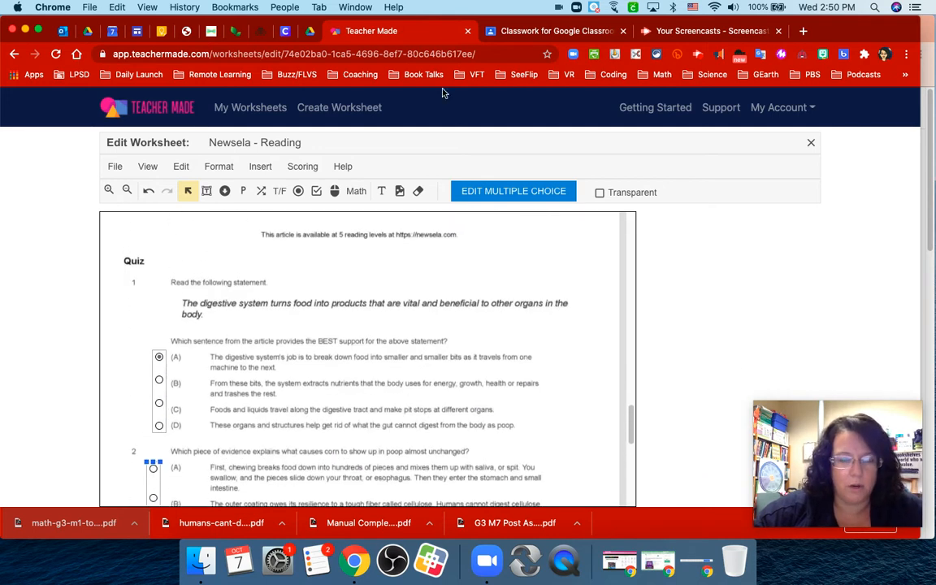
{"action": "left_click", "coordinate": [357, 191]}
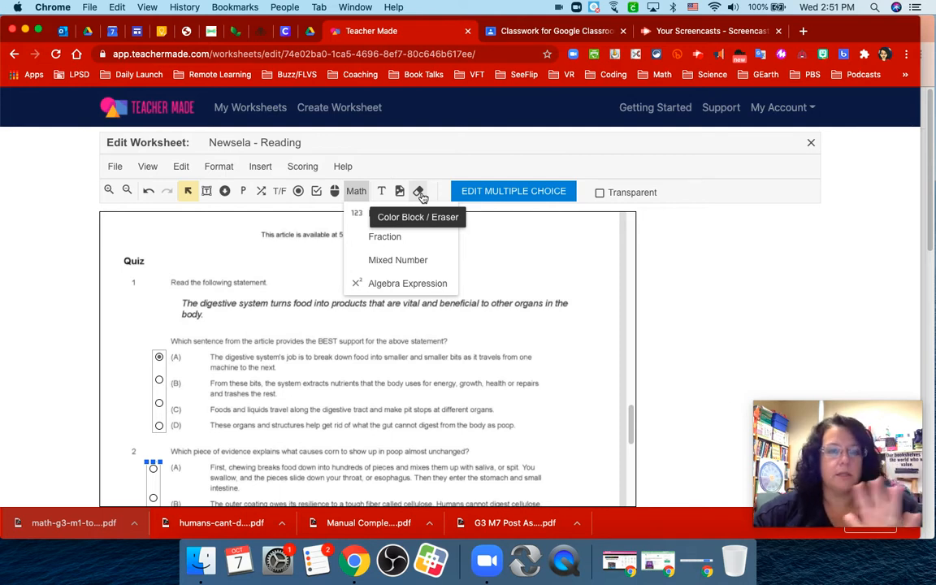
{"action": "left_click", "coordinate": [305, 167]}
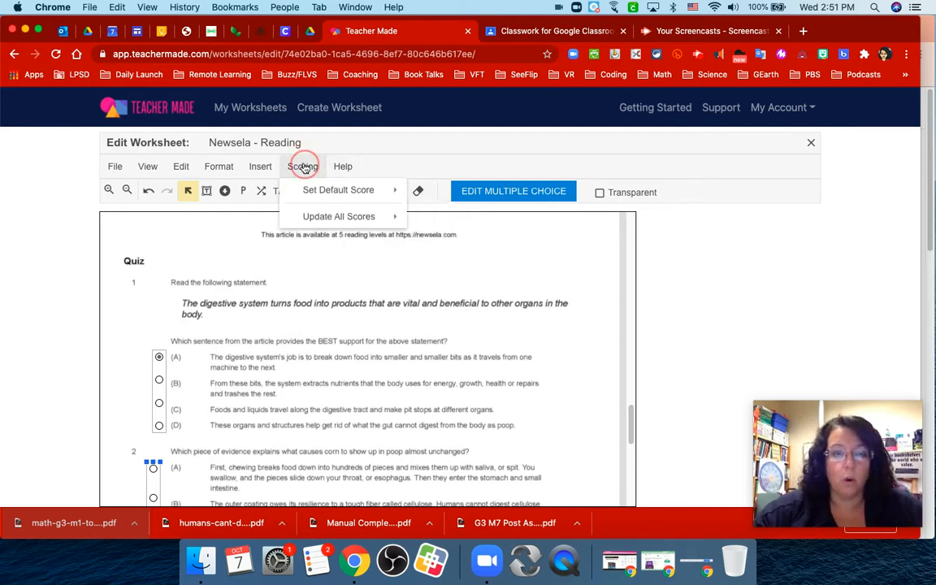
{"action": "left_click", "coordinate": [261, 167]}
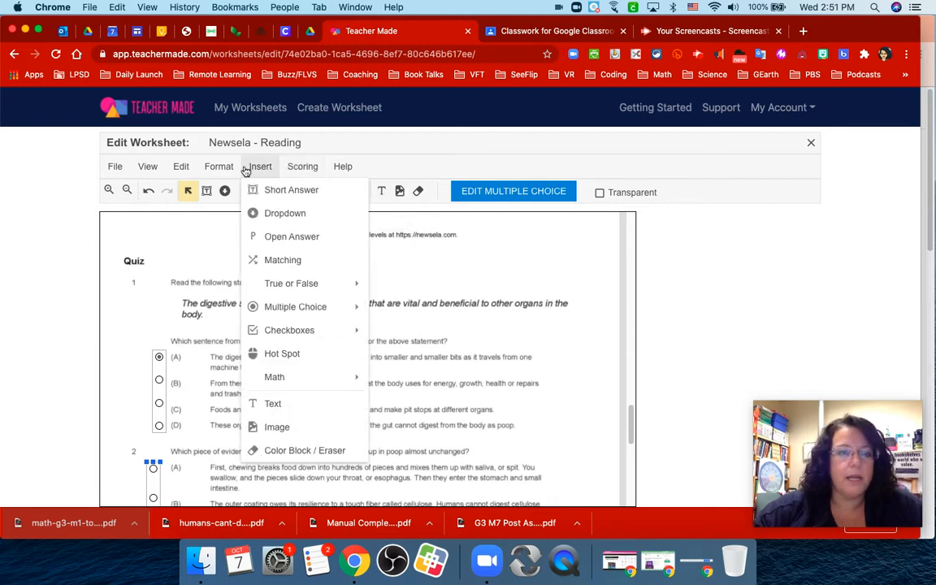
{"action": "left_click", "coordinate": [220, 169]}
{"action": "left_click", "coordinate": [342, 167]}
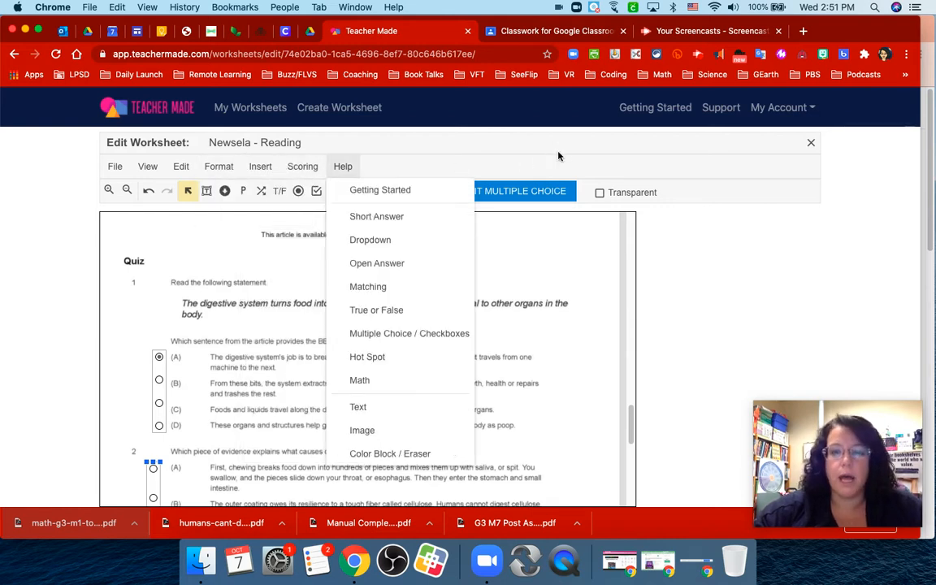
Give the instruction text box beside the newsela logo a red border, and close the worksheet.
{"action": "scroll", "coordinate": [588, 340], "scroll_direction": "up", "scroll_amount": 10}
{"action": "left_click", "coordinate": [560, 253]}
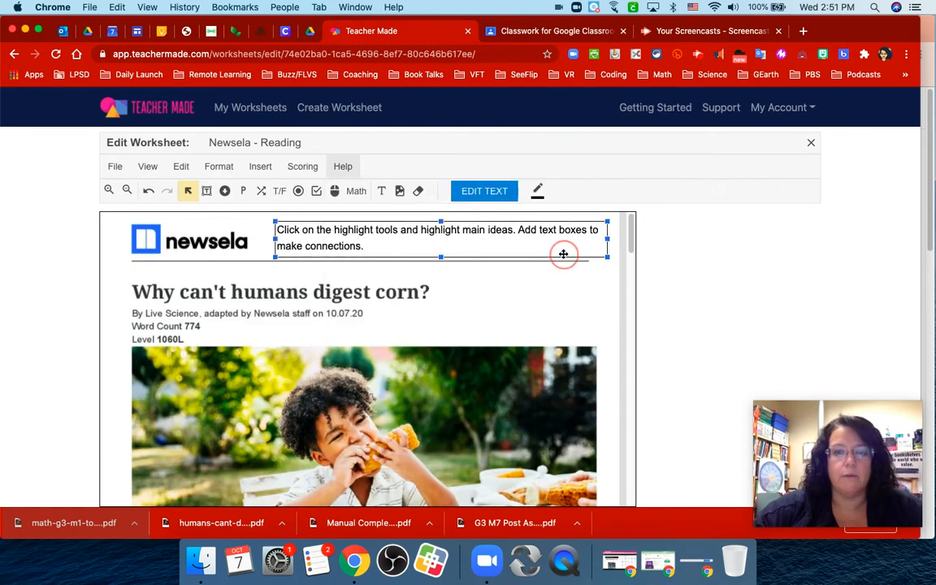
{"action": "left_click", "coordinate": [537, 191]}
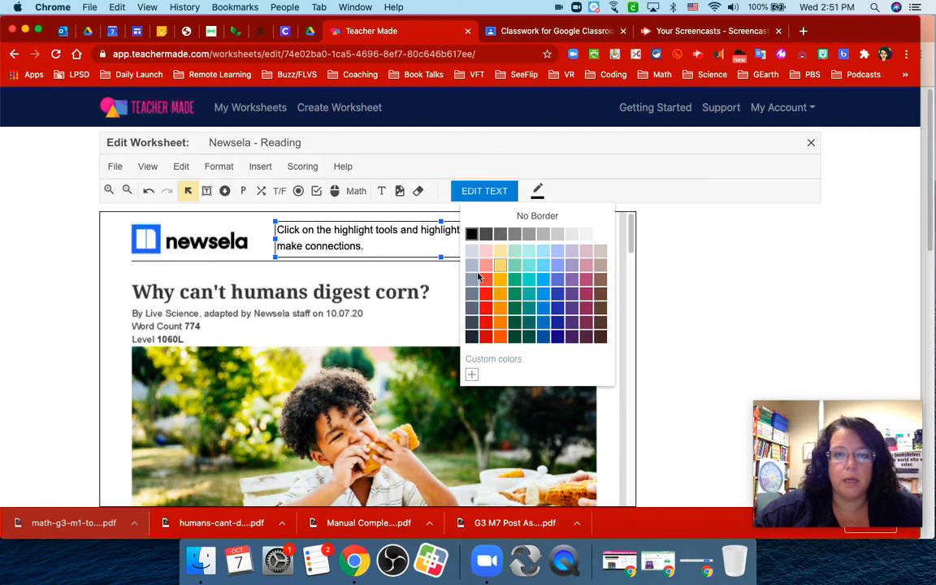
{"action": "left_click", "coordinate": [485, 284]}
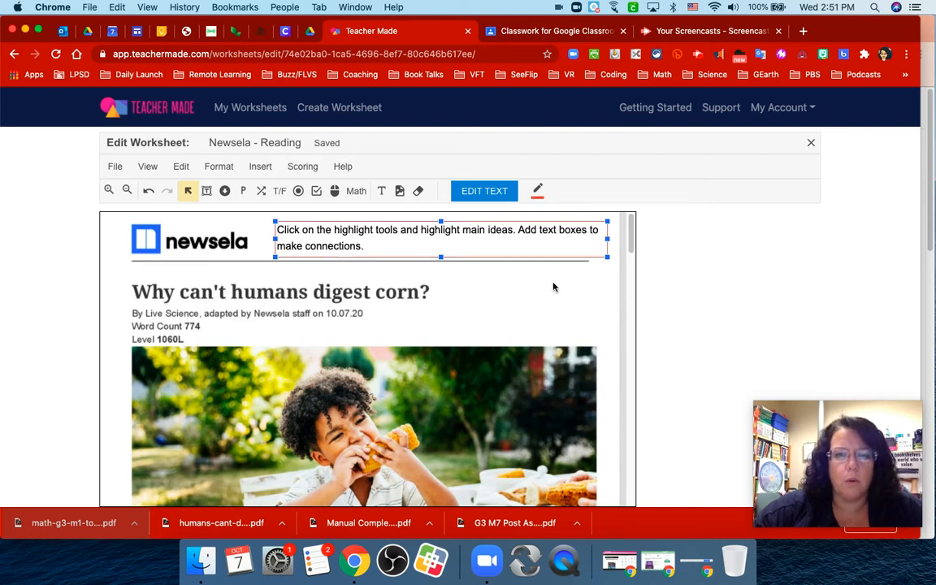
{"action": "left_click", "coordinate": [515, 300]}
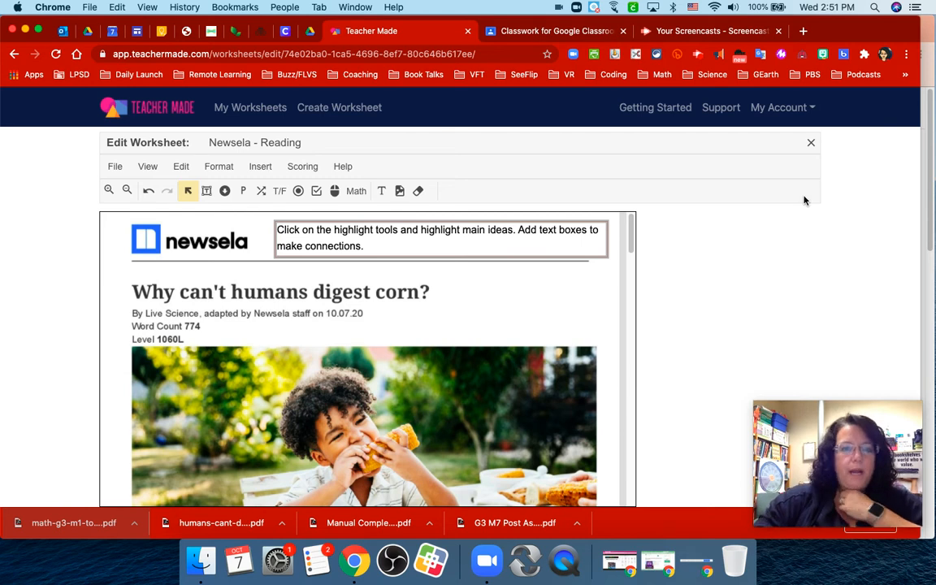
{"action": "left_click", "coordinate": [812, 145]}
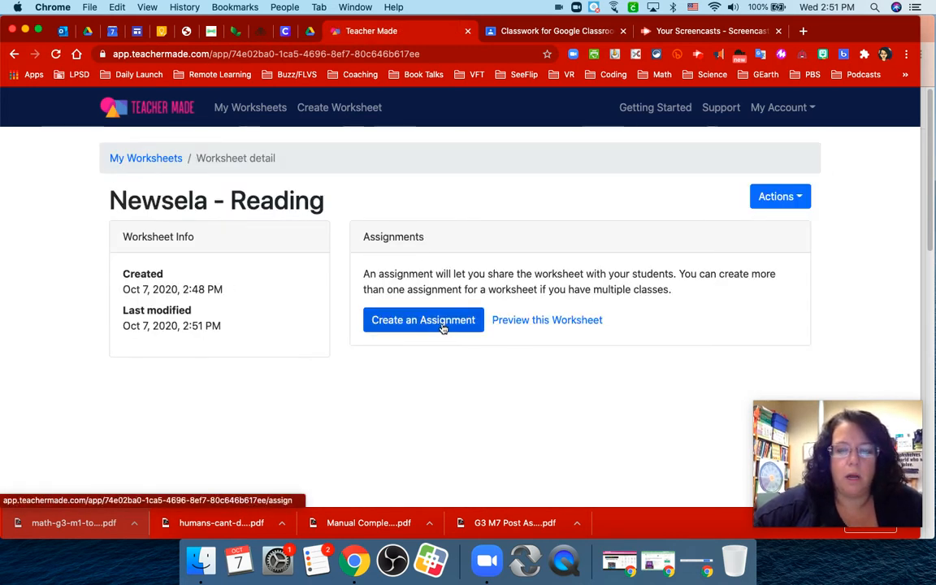
Preview the worksheet as students see it, look through the article pages, and close the preview.
{"action": "left_click", "coordinate": [563, 321]}
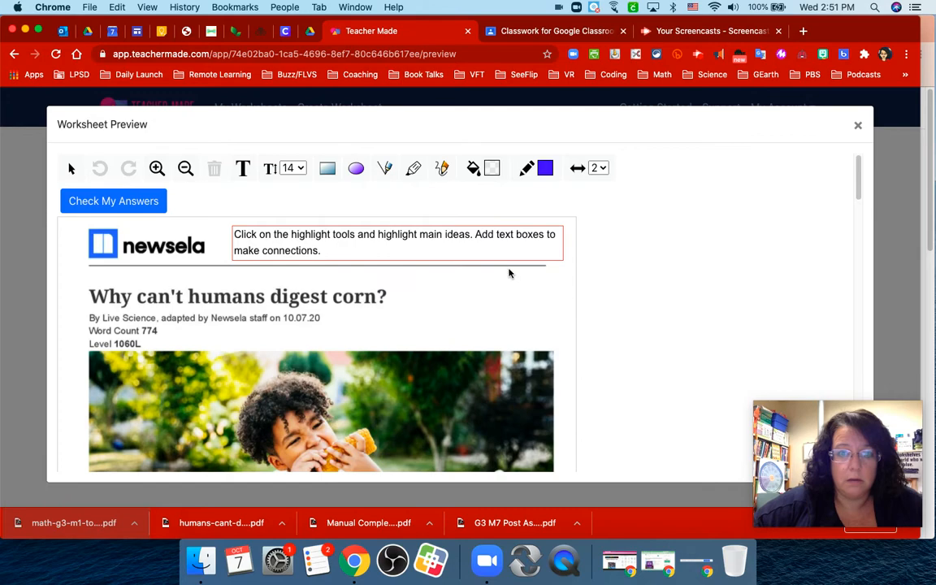
{"action": "scroll", "coordinate": [509, 273], "scroll_direction": "down", "scroll_amount": 20}
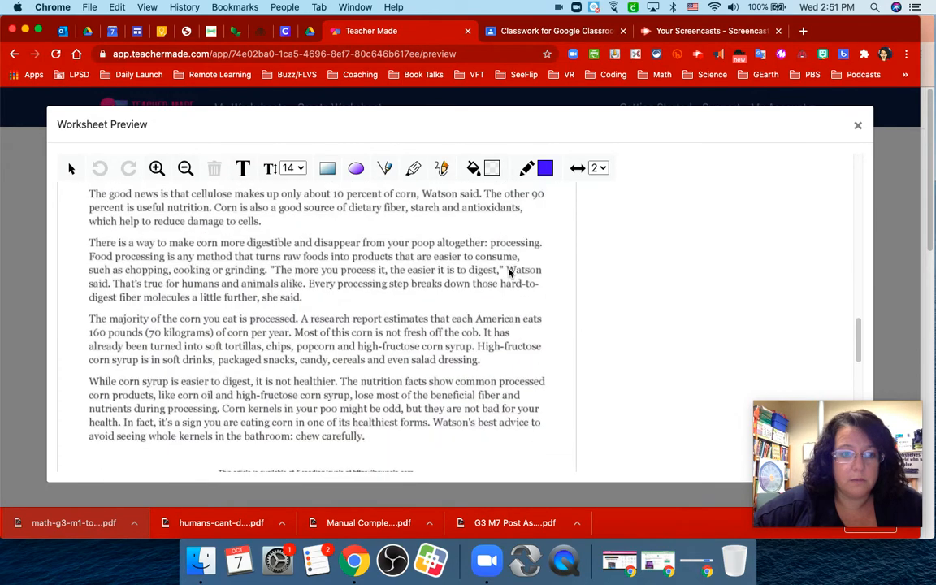
{"action": "scroll", "coordinate": [508, 273], "scroll_direction": "down", "scroll_amount": 10}
{"action": "scroll", "coordinate": [537, 236], "scroll_direction": "up", "scroll_amount": 20}
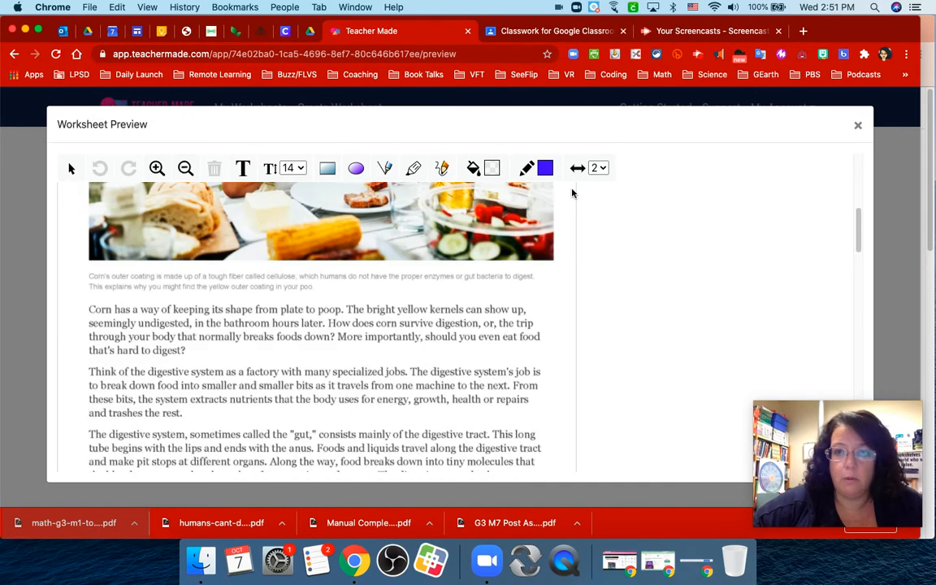
{"action": "left_click", "coordinate": [856, 125]}
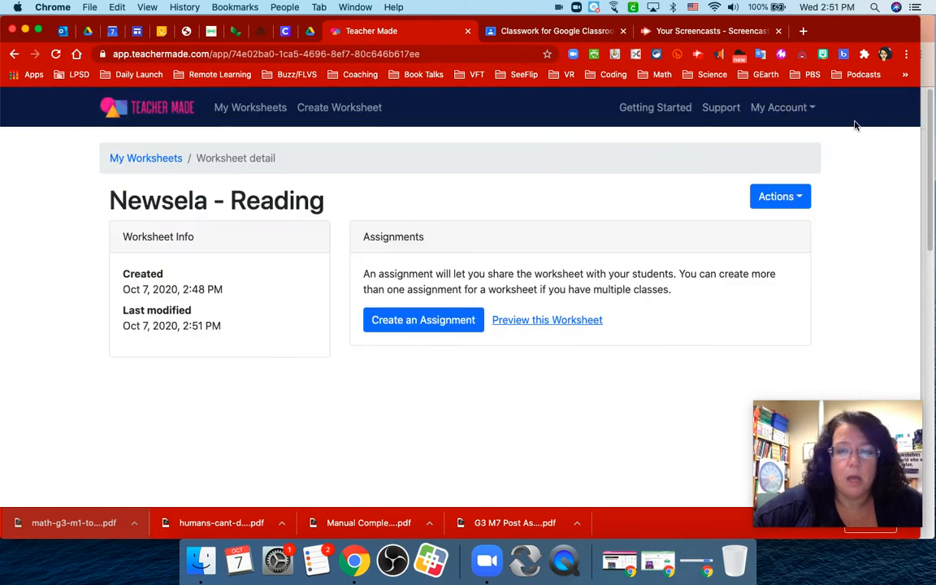
Create an assignment from the worksheet with a Google account as the only student sign-in option.
{"action": "left_click", "coordinate": [428, 325]}
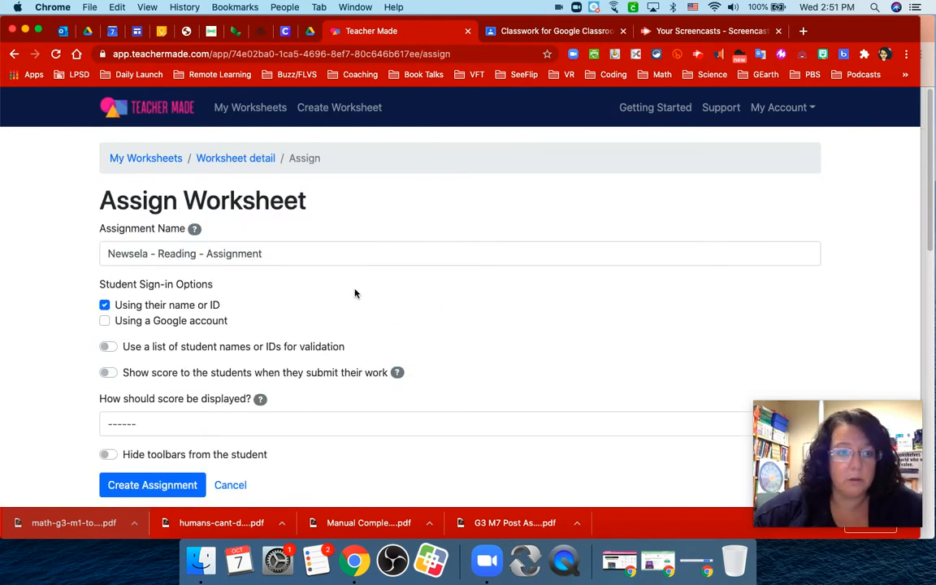
{"action": "left_click", "coordinate": [104, 321]}
{"action": "left_click", "coordinate": [104, 305]}
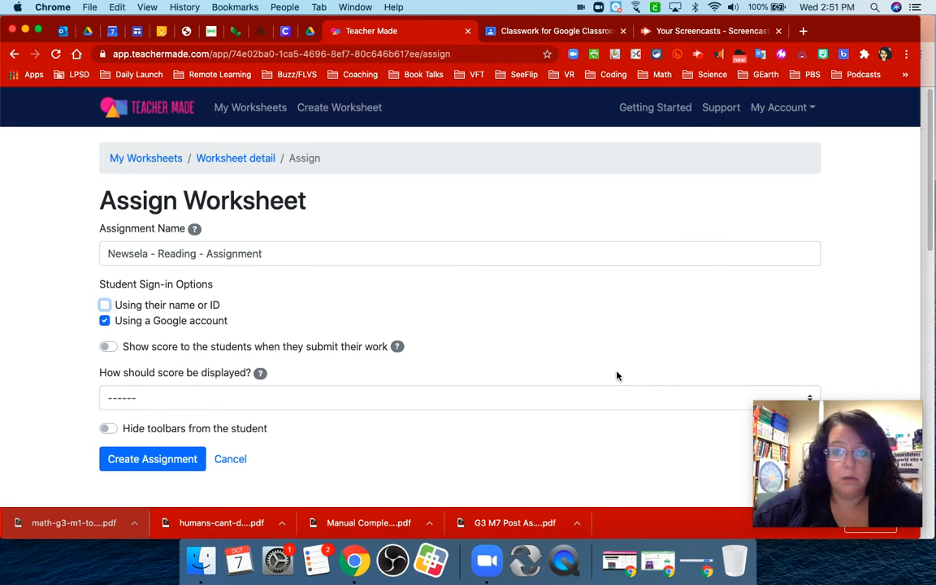
{"action": "left_click", "coordinate": [560, 401]}
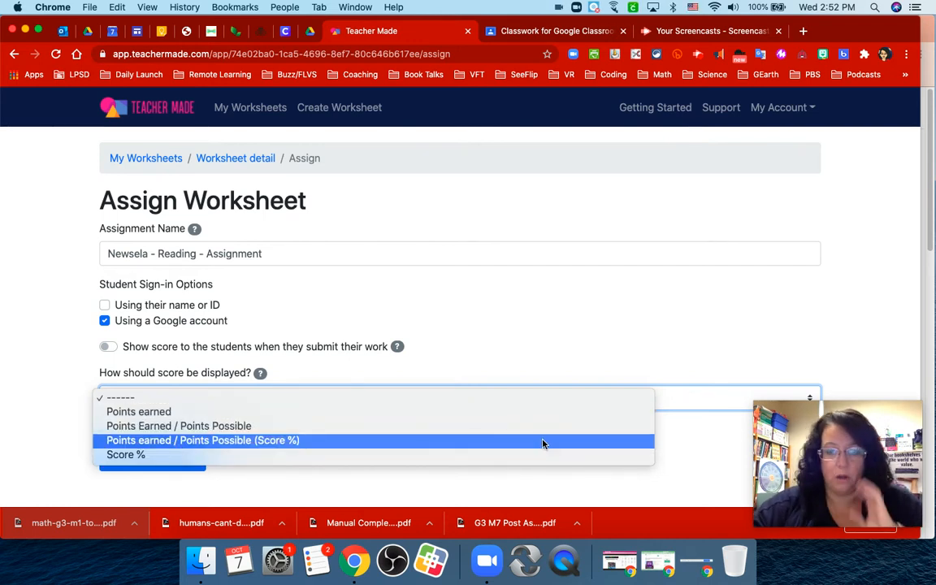
{"action": "left_click", "coordinate": [687, 306]}
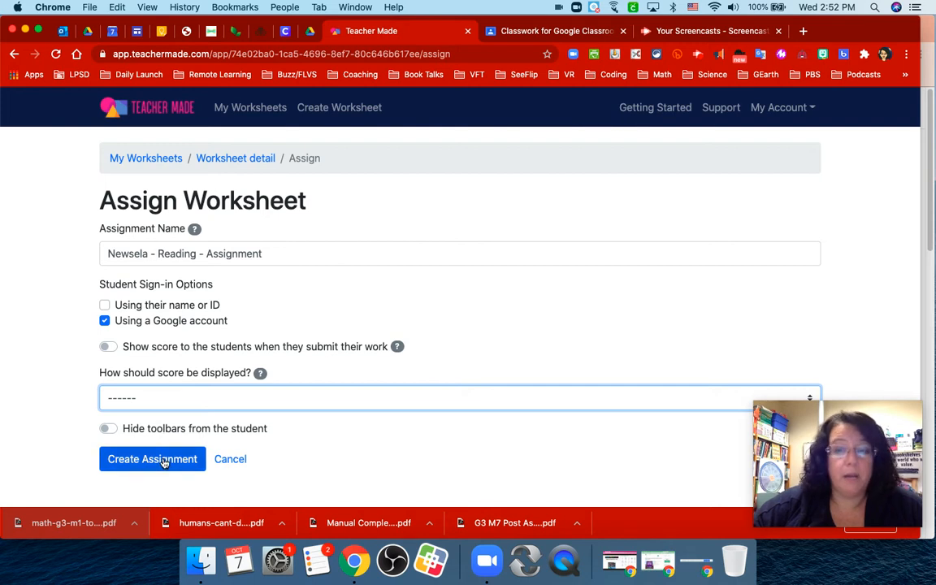
{"action": "left_click", "coordinate": [163, 460]}
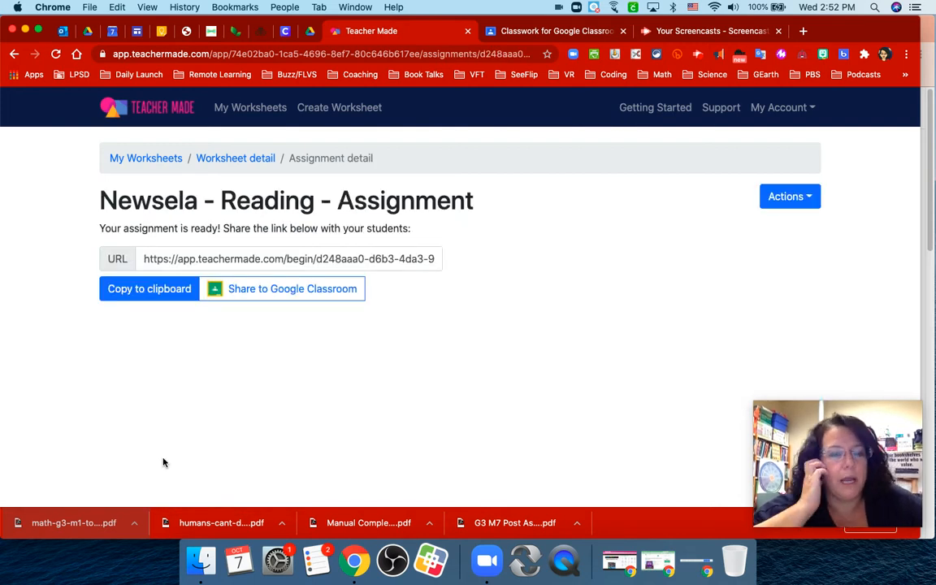
Share the TeacherMade assignment to the beginner session class in Google Classroom as a new assignment.
{"action": "left_click", "coordinate": [341, 294]}
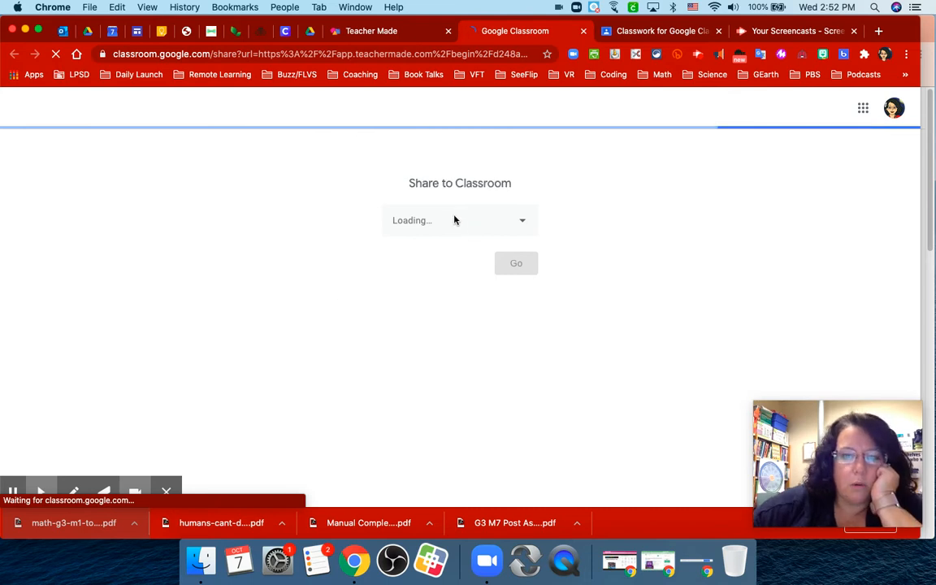
{"action": "left_click", "coordinate": [453, 221]}
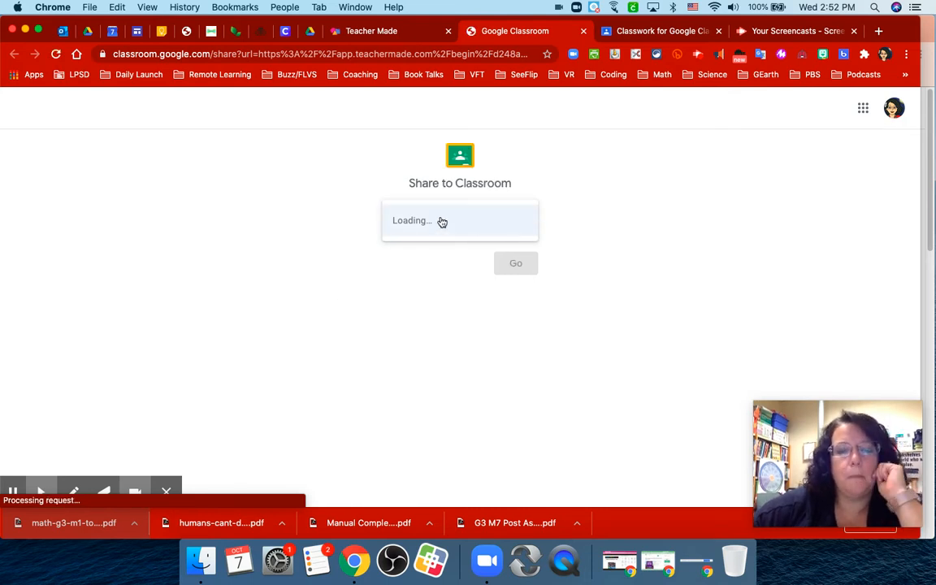
{"action": "left_click", "coordinate": [473, 228]}
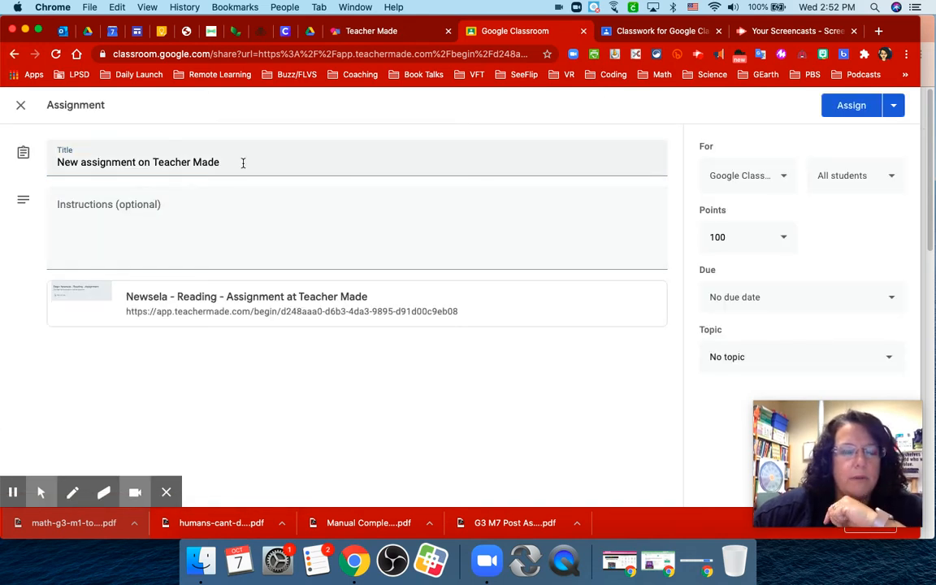
Title the Classroom assignment "Newsela - Reading" and set its points to 6.
{"action": "triple_click", "coordinate": [243, 163]}
{"action": "type", "text": "Newsela - Reading"}
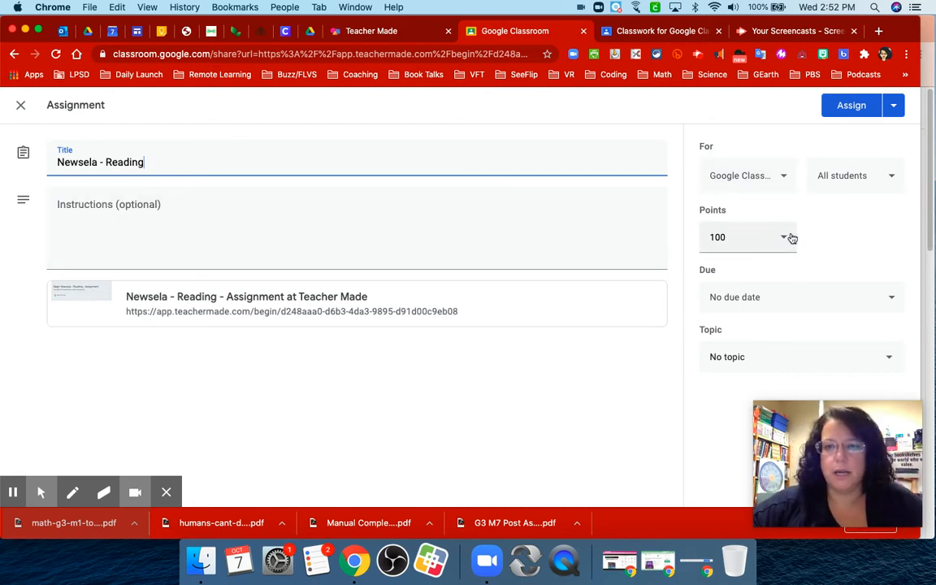
{"action": "left_click", "coordinate": [785, 236]}
{"action": "double_click", "coordinate": [749, 237]}
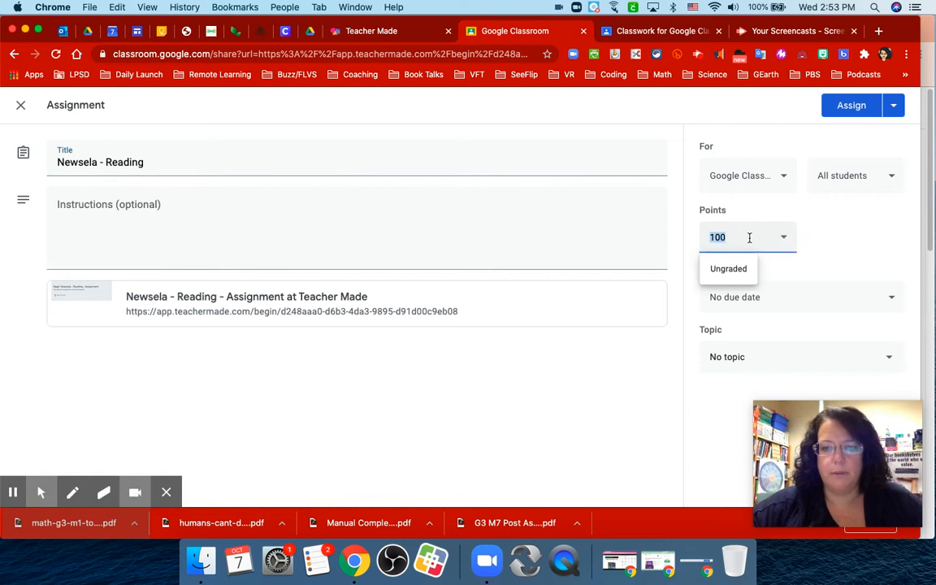
{"action": "left_click", "coordinate": [886, 241]}
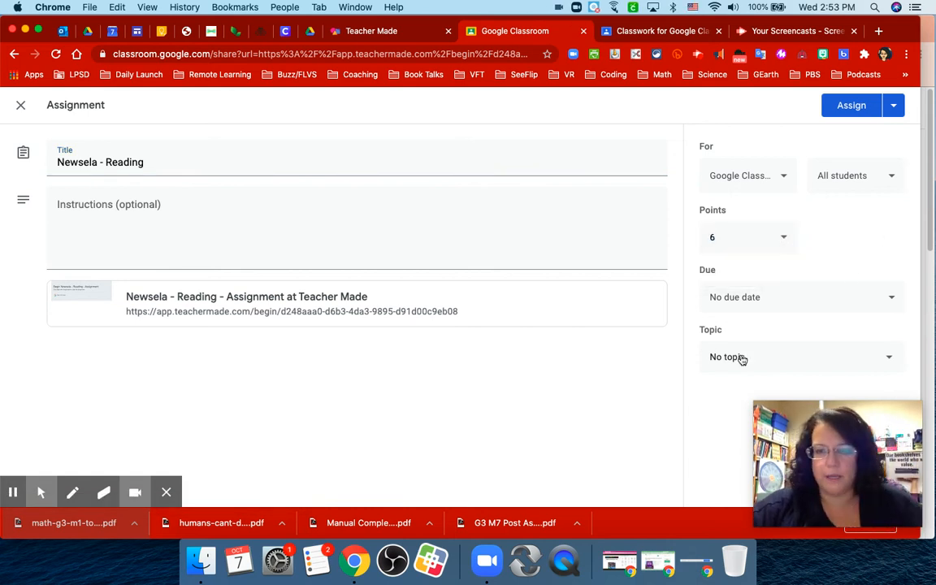
File the assignment under the Social Studies topic and assign it to all students.
{"action": "left_click", "coordinate": [736, 358]}
{"action": "left_click", "coordinate": [728, 413]}
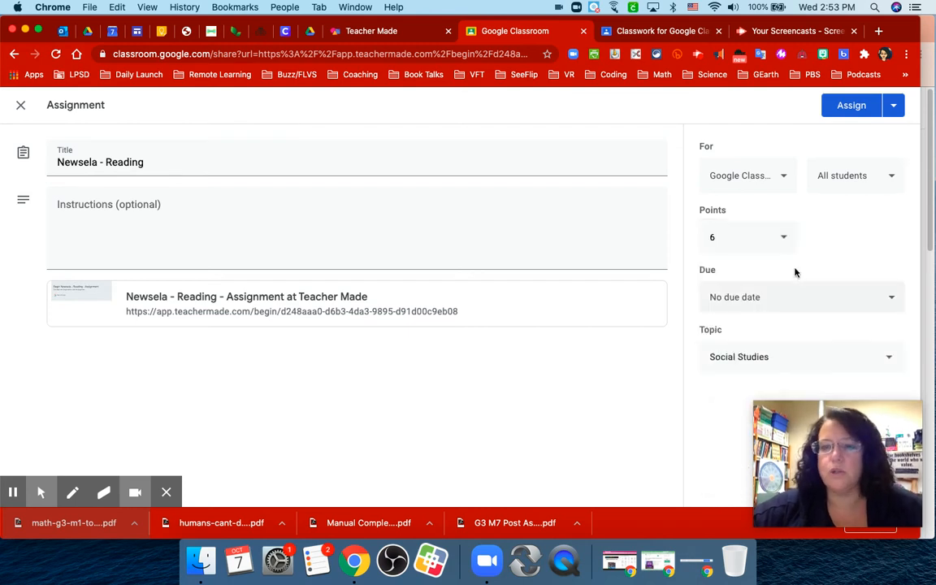
{"action": "left_click", "coordinate": [852, 107]}
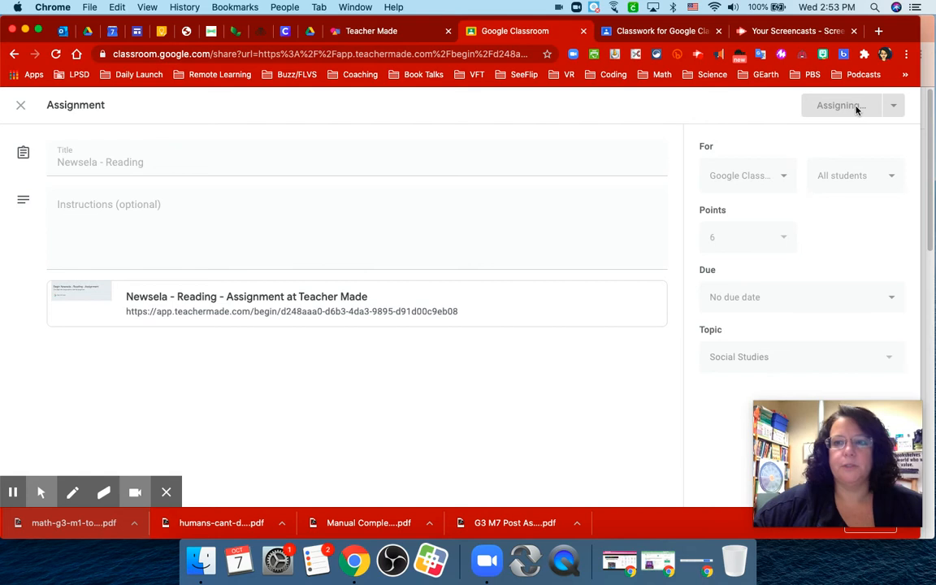
Switch to the student account's Chrome window with the Classroom classwork list and move it into view.
{"action": "left_click", "coordinate": [927, 31]}
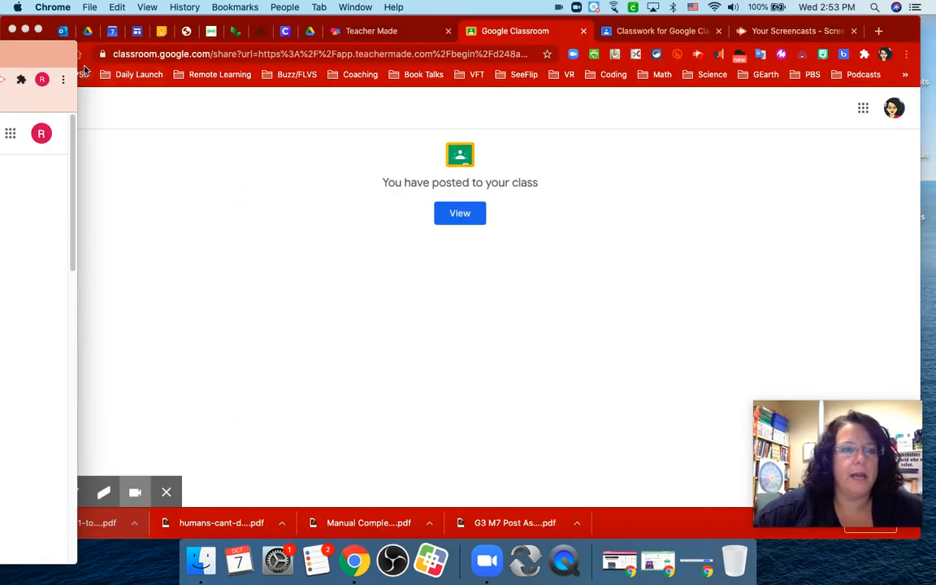
{"action": "left_click_drag", "start_coordinate": [85, 69], "coordinate": [715, 72]}
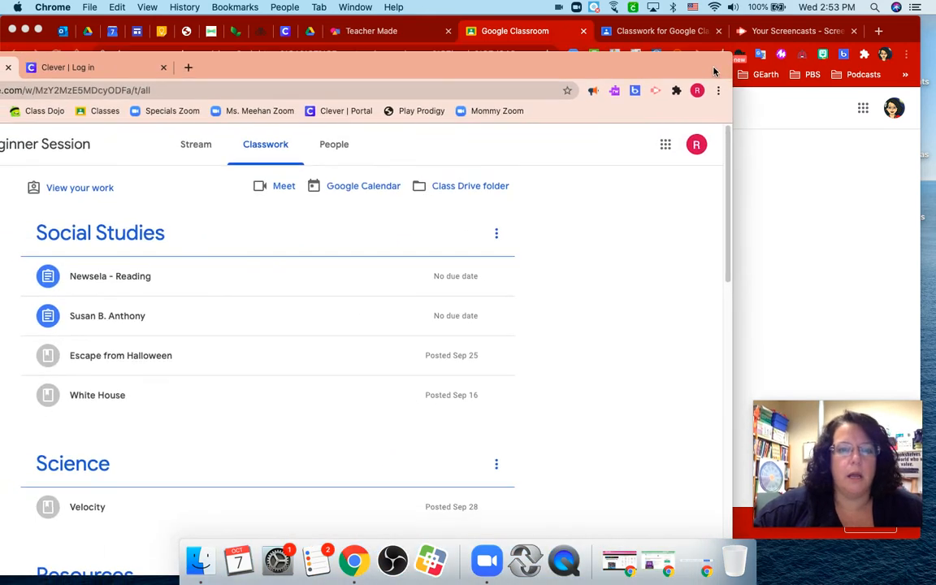
{"action": "left_click_drag", "start_coordinate": [568, 74], "coordinate": [770, 43]}
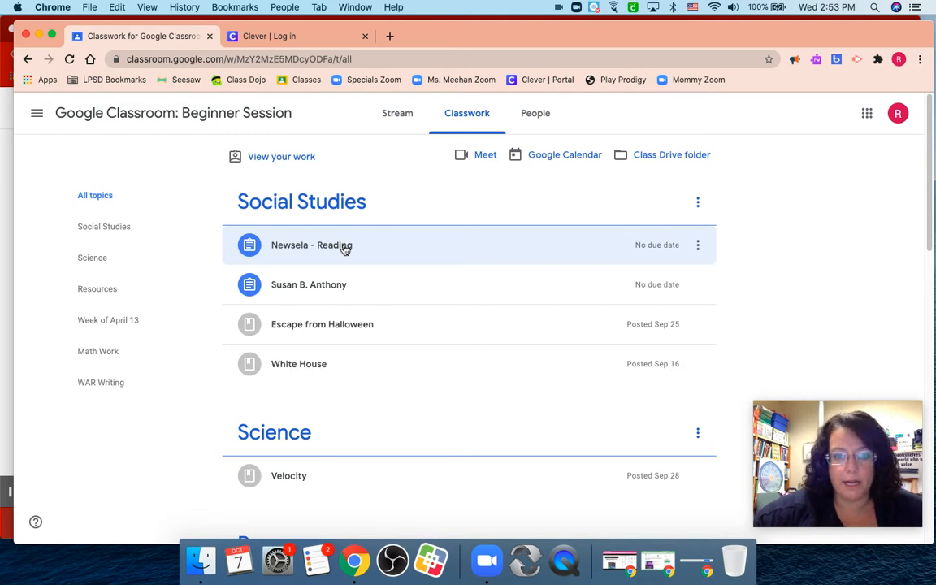
Open the TeacherMade link in the "Newsela - Reading" classwork item and begin the assignment as the signed-in student.
{"action": "left_click", "coordinate": [346, 250]}
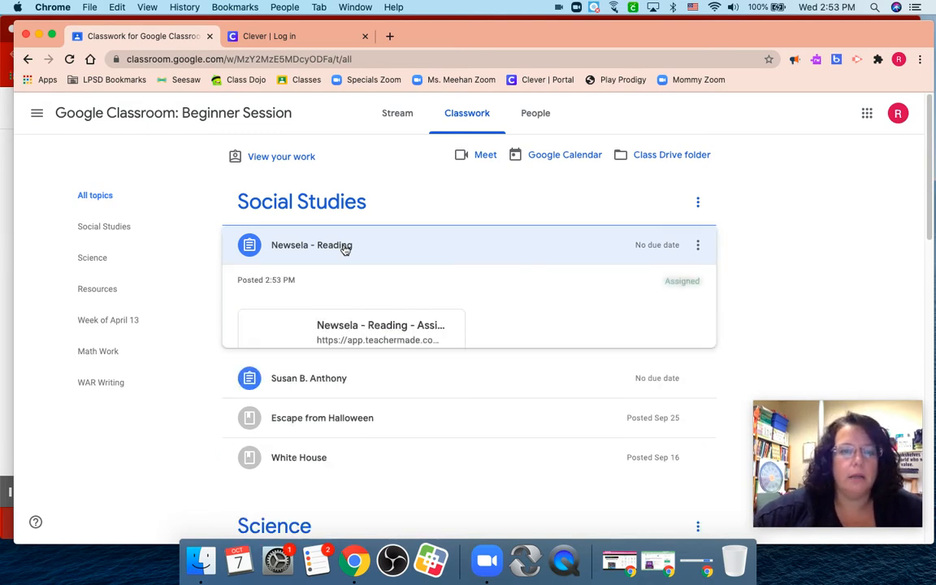
{"action": "left_click", "coordinate": [363, 334]}
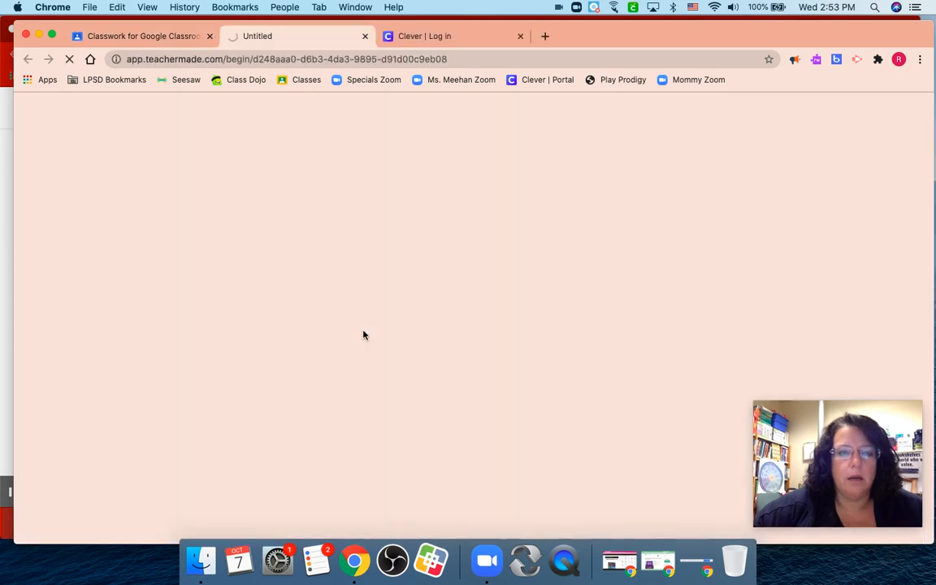
{"action": "left_click_drag", "start_coordinate": [647, 33], "coordinate": [637, 23]}
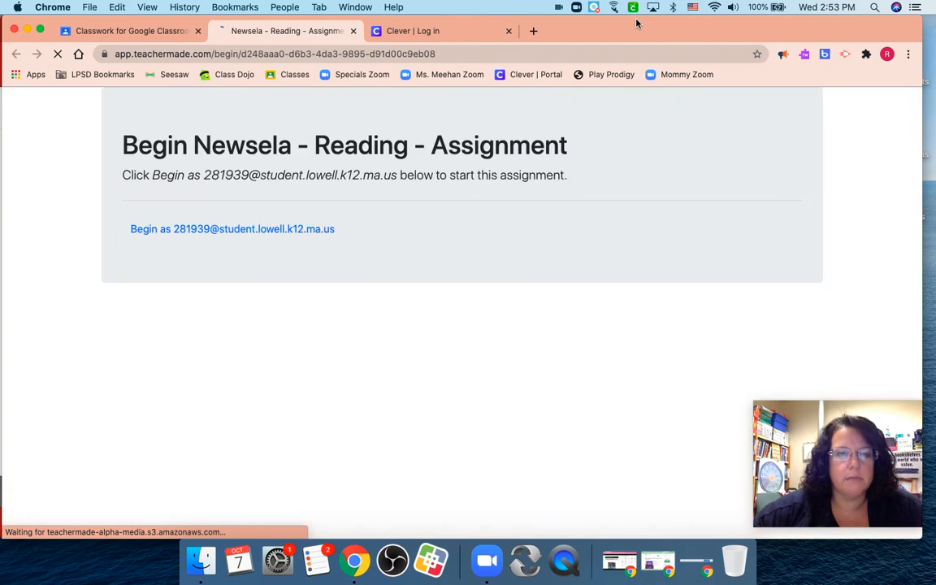
{"action": "left_click", "coordinate": [294, 230]}
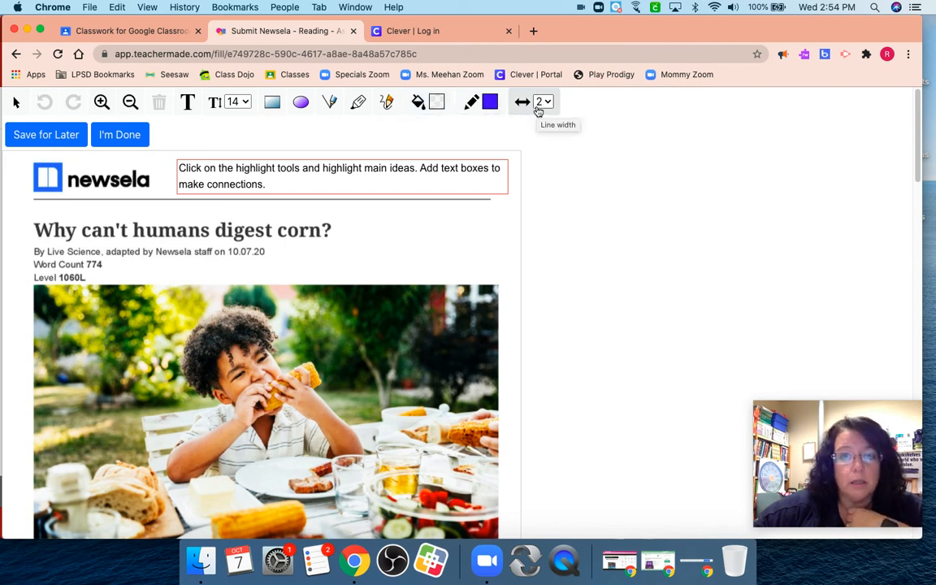
Highlight the closing questions of the article's first paragraph and the "Along the way, food breaks down" sentence in the third.
{"action": "scroll", "coordinate": [538, 110], "scroll_direction": "down", "scroll_amount": 5}
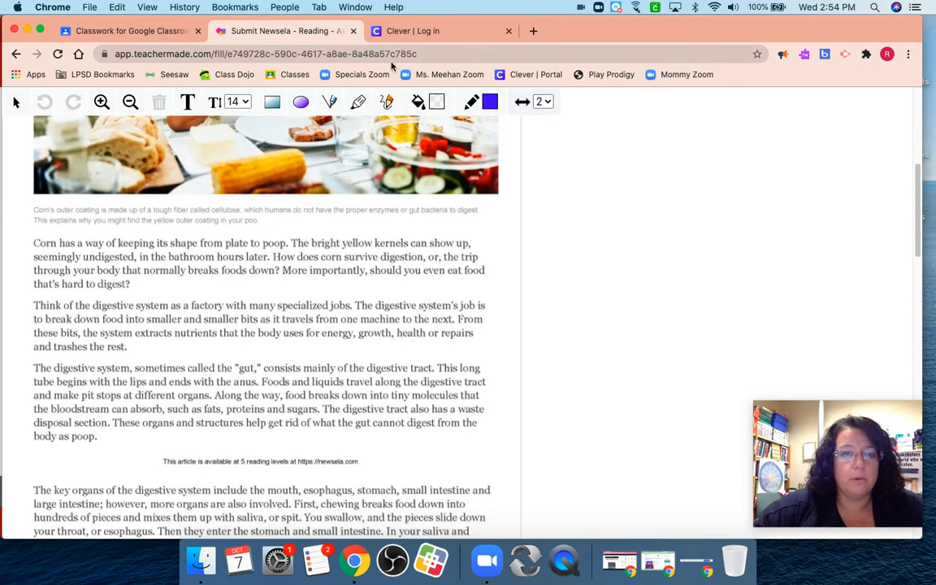
{"action": "left_click", "coordinate": [358, 103]}
{"action": "left_click", "coordinate": [285, 272]}
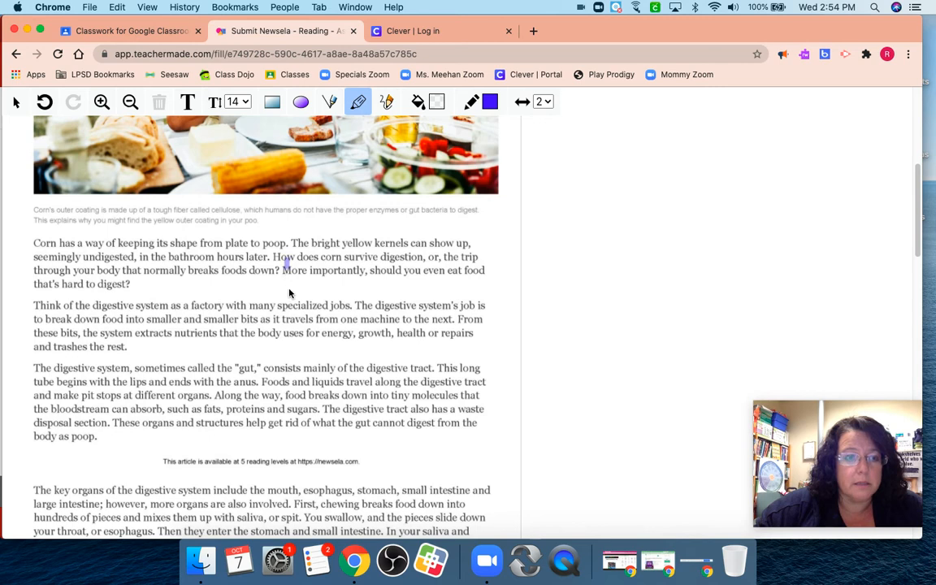
{"action": "left_click_drag", "start_coordinate": [284, 261], "coordinate": [486, 265]}
{"action": "left_click_drag", "start_coordinate": [135, 284], "coordinate": [39, 283]}
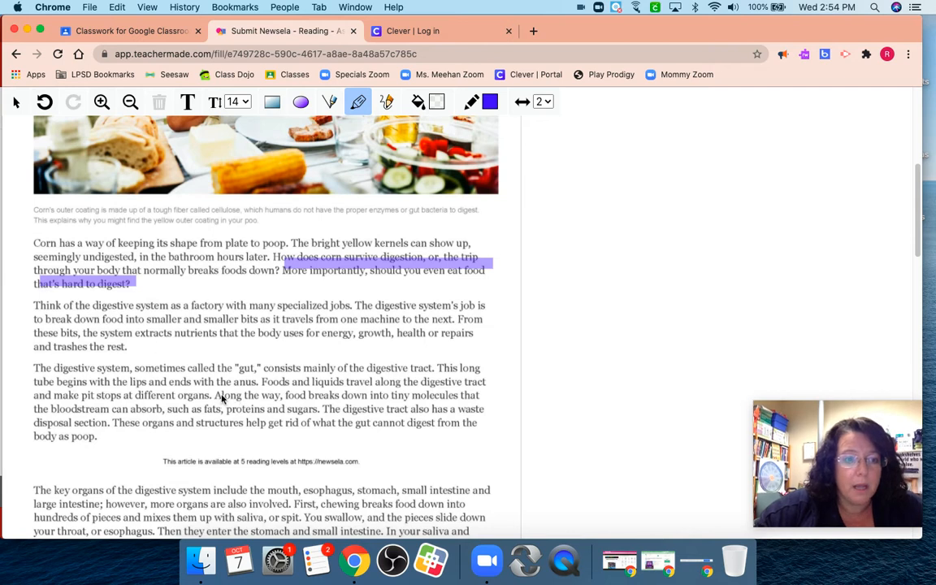
{"action": "left_click_drag", "start_coordinate": [216, 397], "coordinate": [478, 400]}
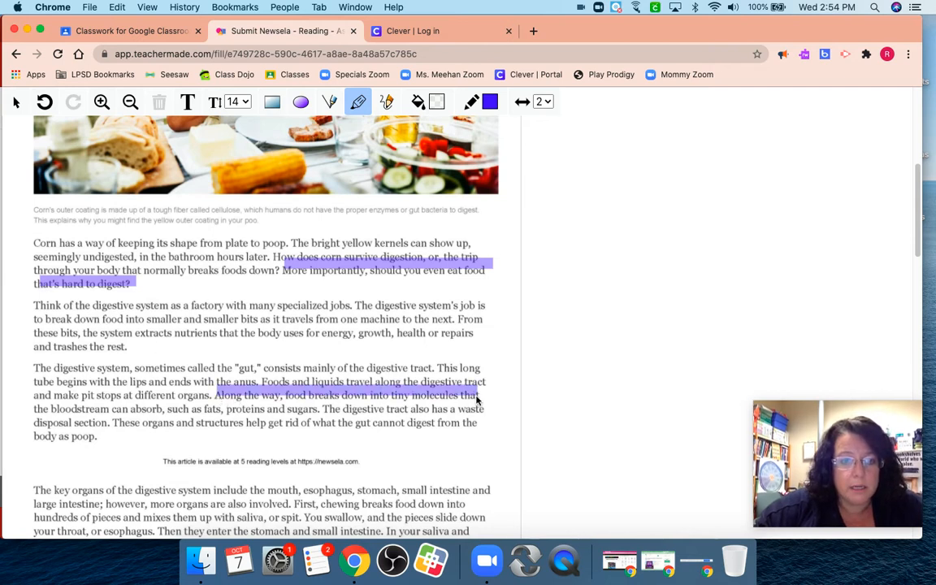
{"action": "left_click_drag", "start_coordinate": [36, 413], "coordinate": [318, 415]}
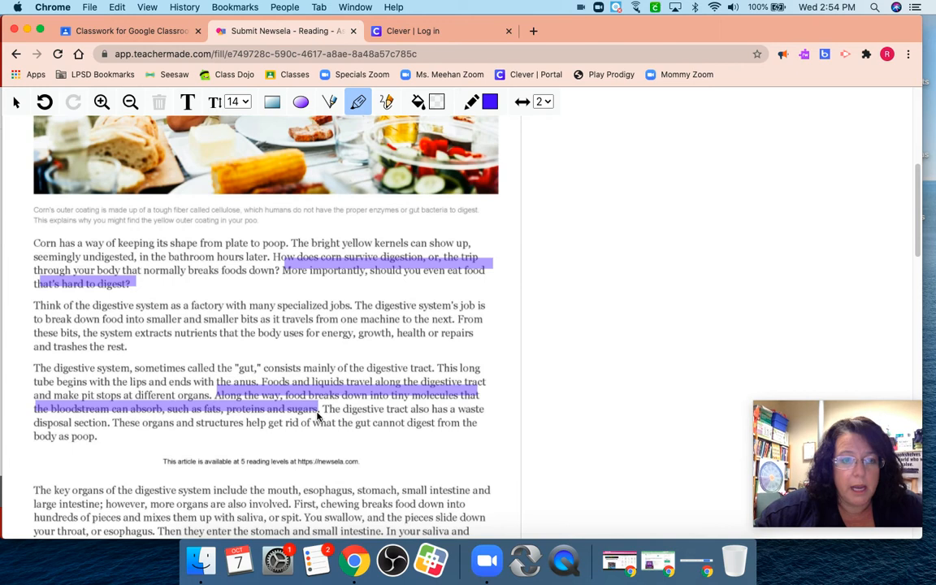
Add a text box reading "I like this part." below the third paragraph and widen it.
{"action": "left_click", "coordinate": [187, 102]}
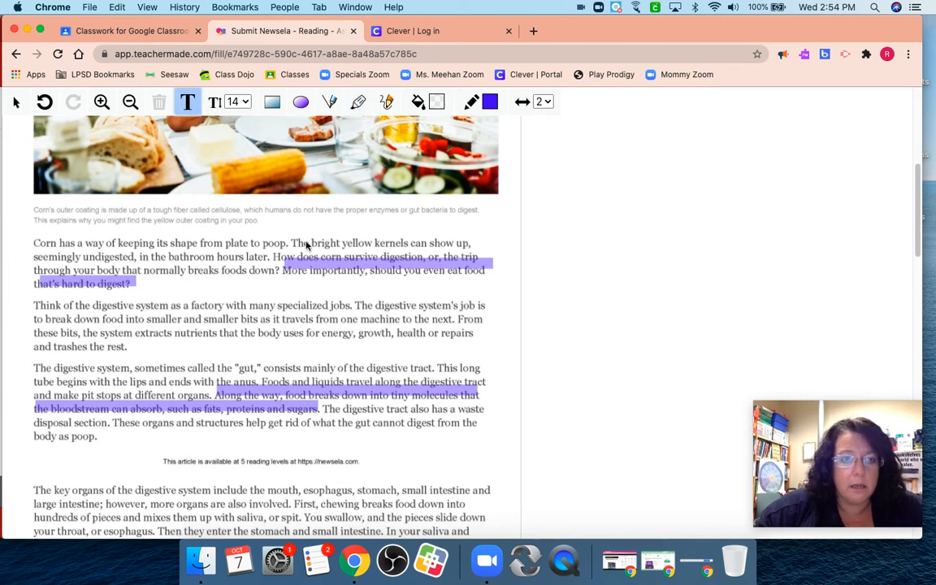
{"action": "left_click", "coordinate": [393, 445]}
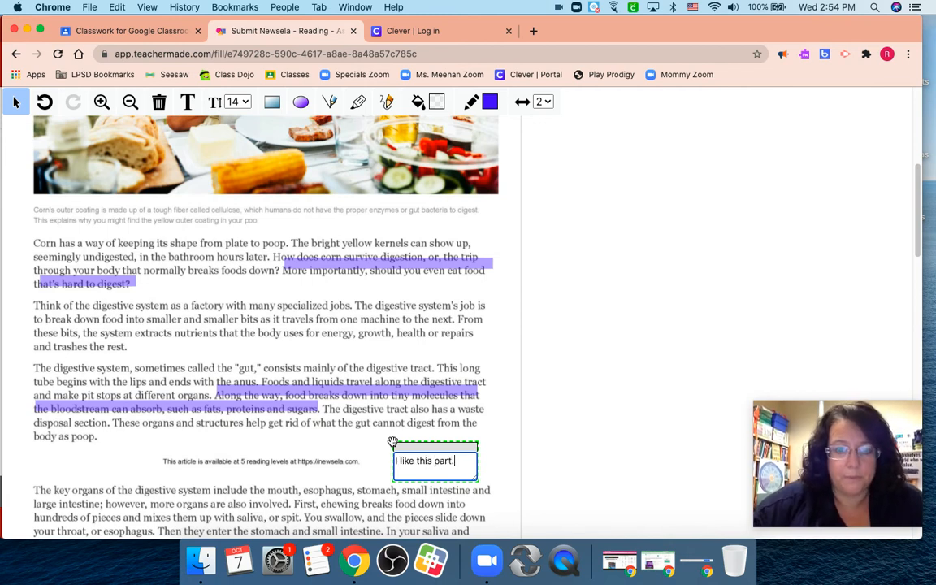
{"action": "left_click", "coordinate": [500, 470]}
{"action": "left_click_drag", "start_coordinate": [458, 462], "coordinate": [485, 441]}
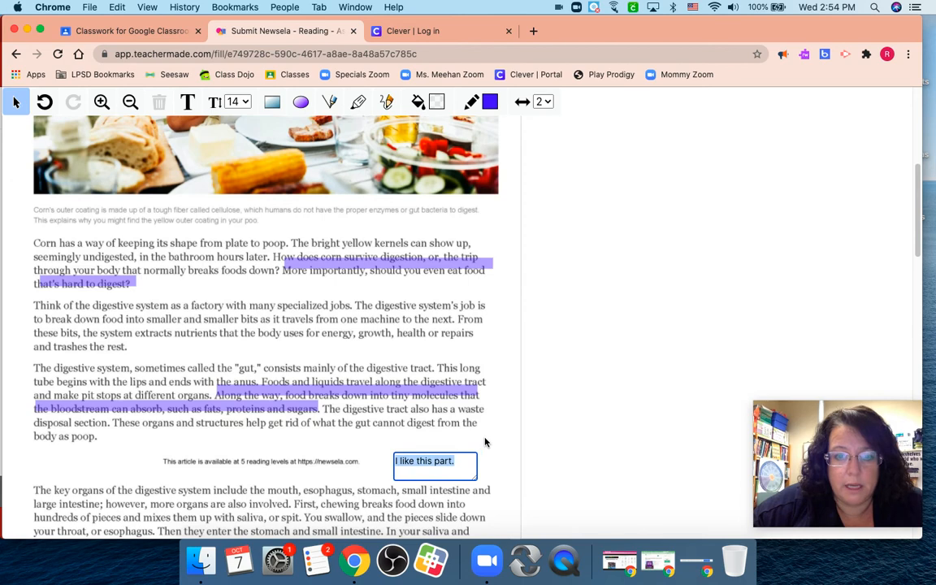
{"action": "left_click_drag", "start_coordinate": [476, 480], "coordinate": [504, 478]}
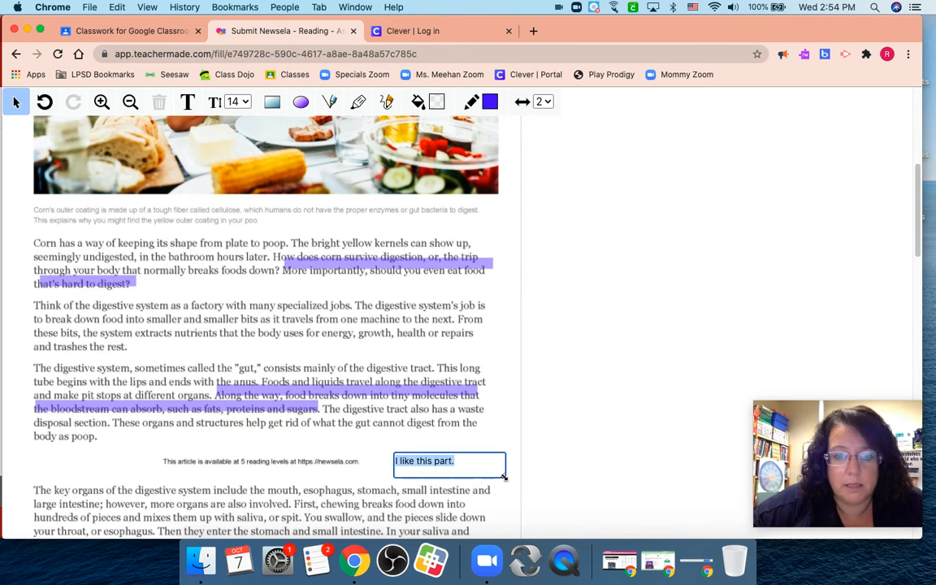
{"action": "left_click", "coordinate": [512, 460]}
Try to give the "I like this part." text box a yellow fill.
{"action": "scroll", "coordinate": [512, 461], "scroll_direction": "down", "scroll_amount": 10}
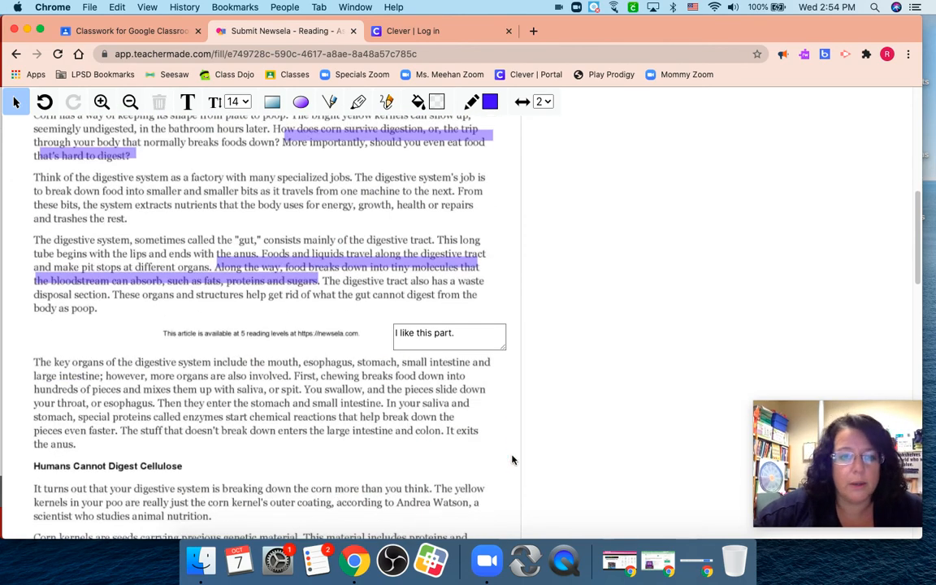
{"action": "scroll", "coordinate": [512, 459], "scroll_direction": "up", "scroll_amount": 8}
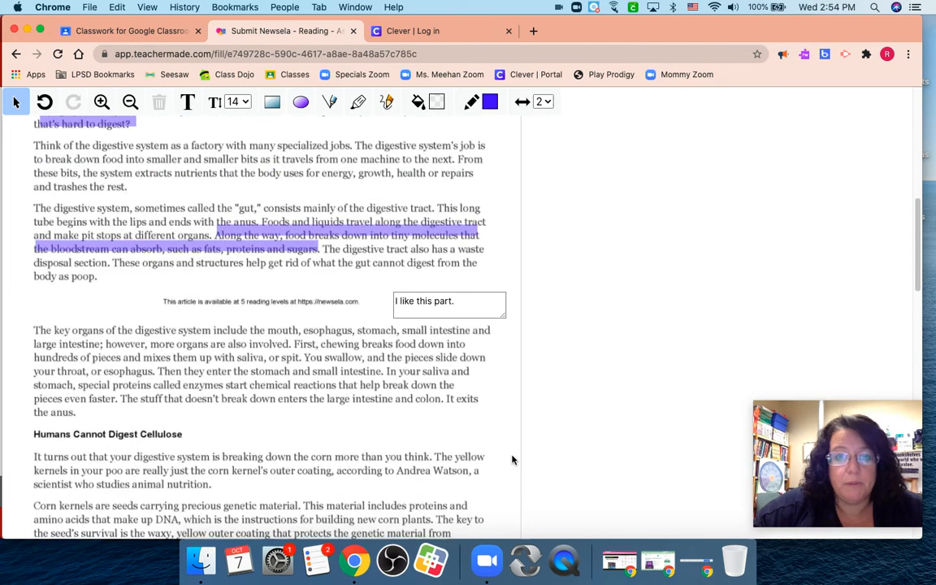
{"action": "left_click", "coordinate": [497, 294]}
{"action": "left_click", "coordinate": [417, 102]}
{"action": "left_click", "coordinate": [429, 146]}
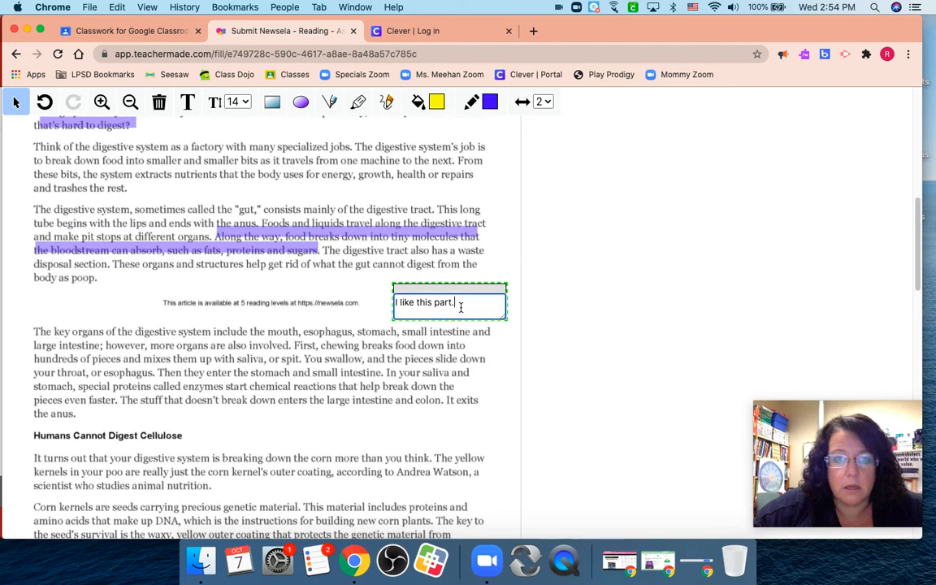
{"action": "left_click", "coordinate": [490, 364]}
{"action": "left_click", "coordinate": [419, 310]}
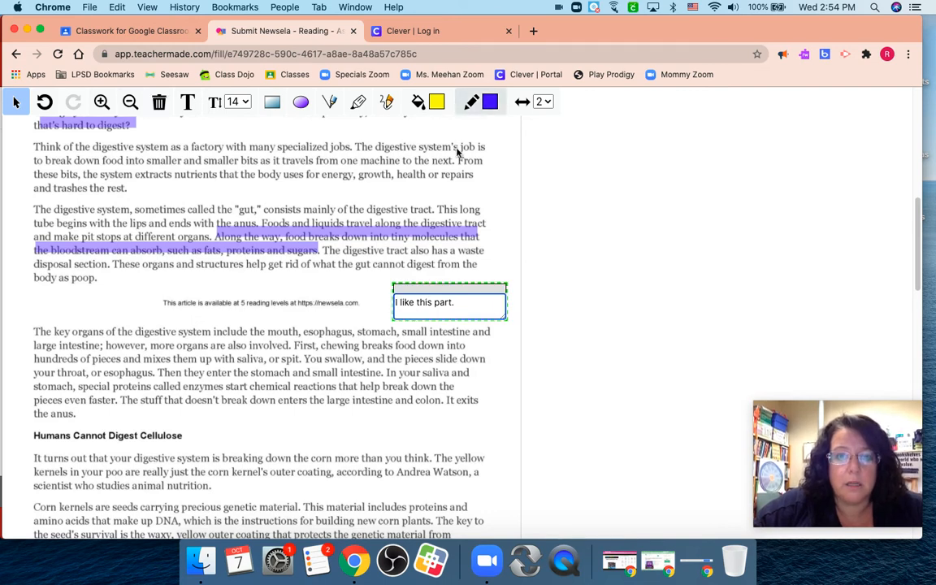
{"action": "triple_click", "coordinate": [455, 303]}
{"action": "left_click", "coordinate": [432, 101]}
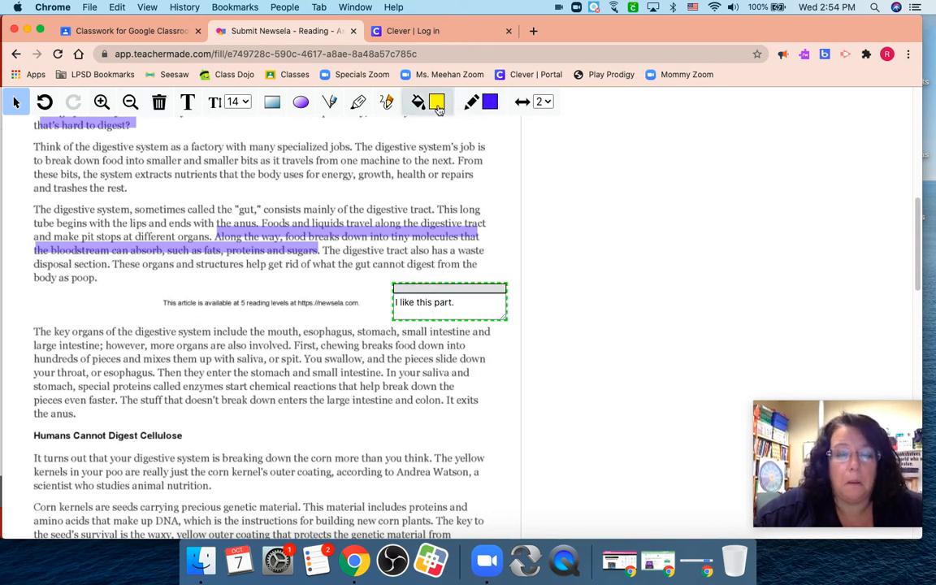
{"action": "left_click", "coordinate": [432, 148]}
{"action": "left_click", "coordinate": [485, 357]}
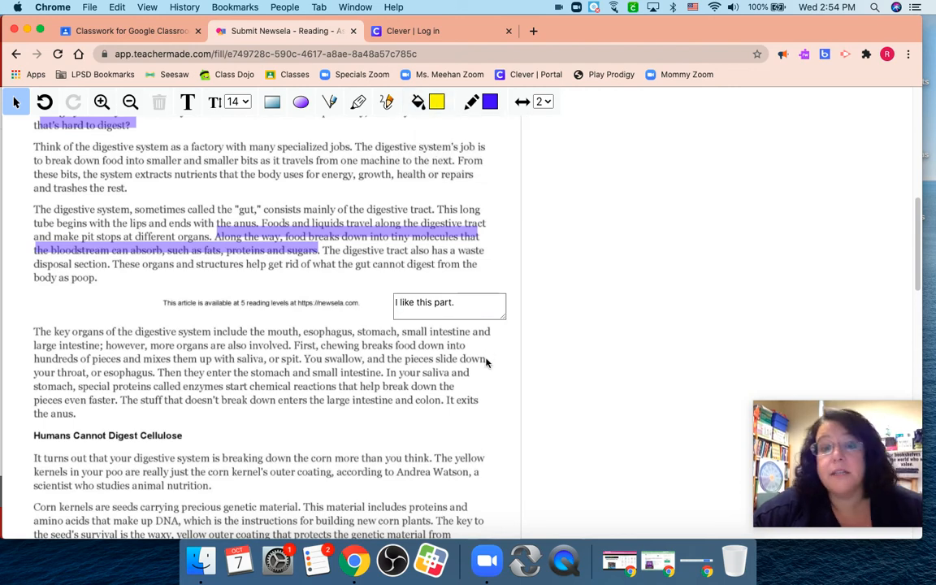
Answer quiz questions 1 and 2 with option A.
{"action": "scroll", "coordinate": [485, 362], "scroll_direction": "down", "scroll_amount": 5}
{"action": "scroll", "coordinate": [485, 363], "scroll_direction": "down", "scroll_amount": 10}
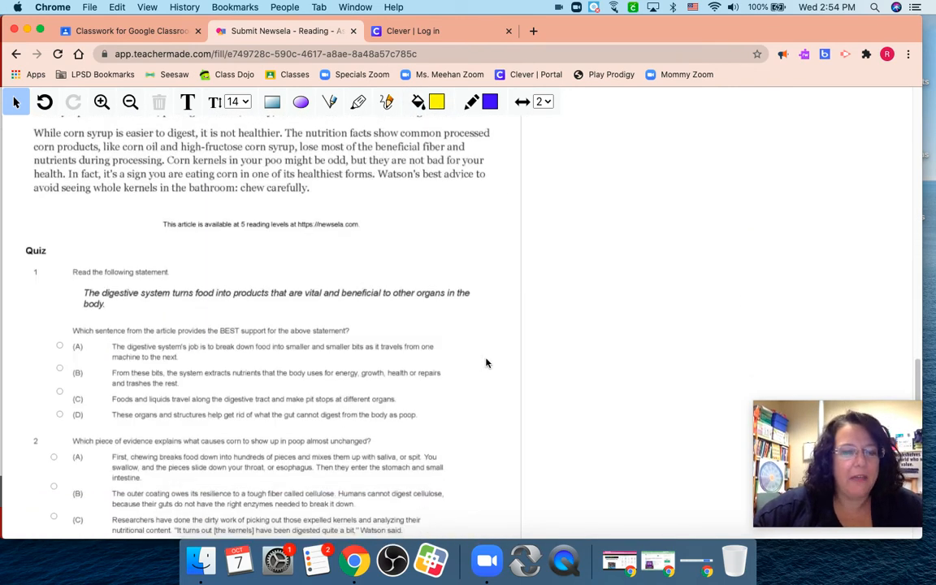
{"action": "scroll", "coordinate": [484, 363], "scroll_direction": "down", "scroll_amount": 2}
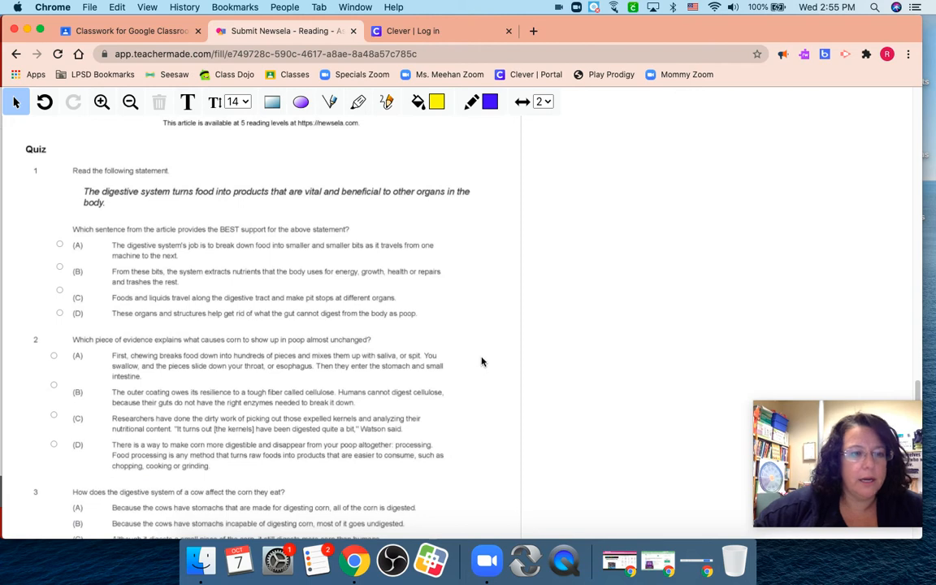
{"action": "left_click", "coordinate": [59, 245]}
{"action": "left_click", "coordinate": [55, 357]}
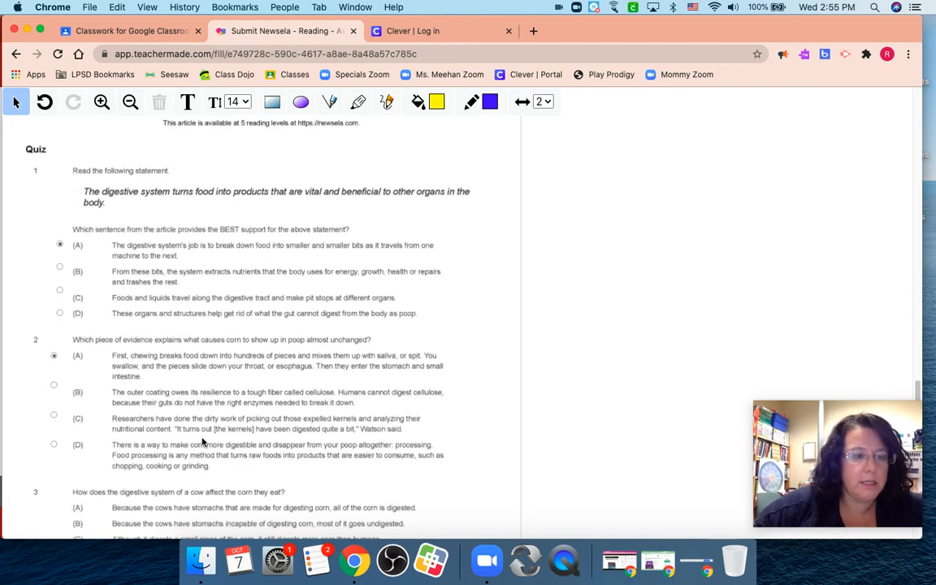
Look over the remaining quiz questions and return to the Save for Later and I'm Done options above the article.
{"action": "scroll", "coordinate": [203, 441], "scroll_direction": "down", "scroll_amount": 7}
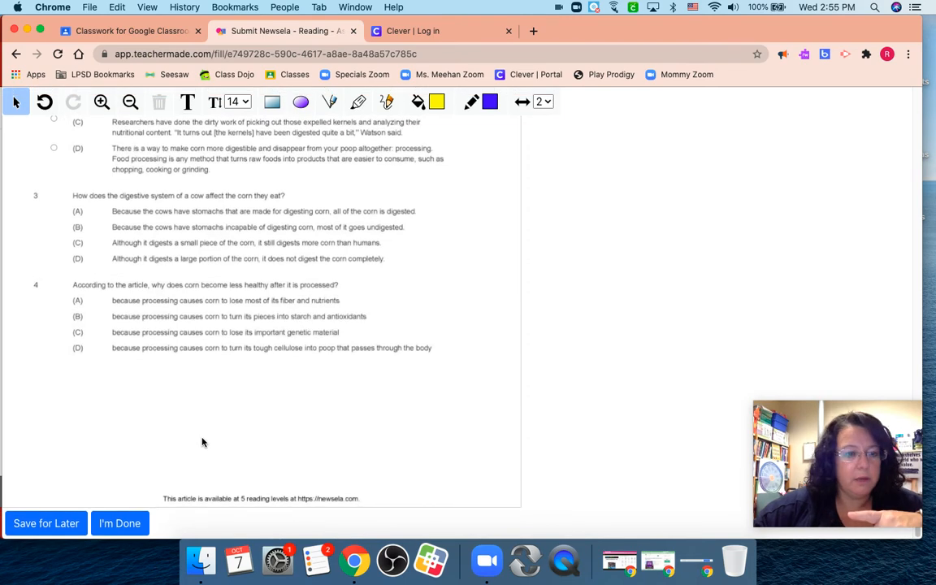
{"action": "scroll", "coordinate": [204, 442], "scroll_direction": "up", "scroll_amount": 15}
{"action": "scroll", "coordinate": [207, 451], "scroll_direction": "up", "scroll_amount": 10}
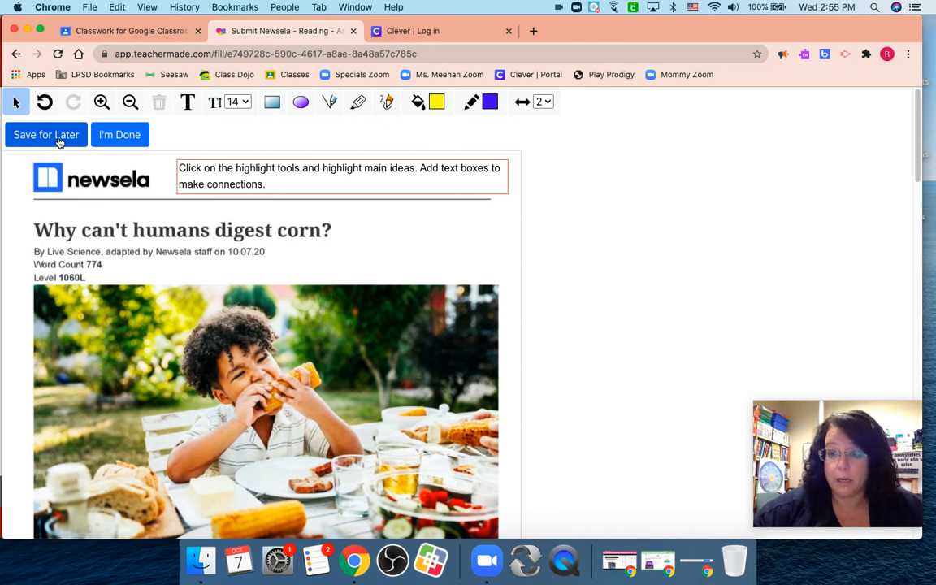
Submit the completed worksheet as the student and switch to the teacher's TeacherMade assignment page.
{"action": "left_click", "coordinate": [132, 136]}
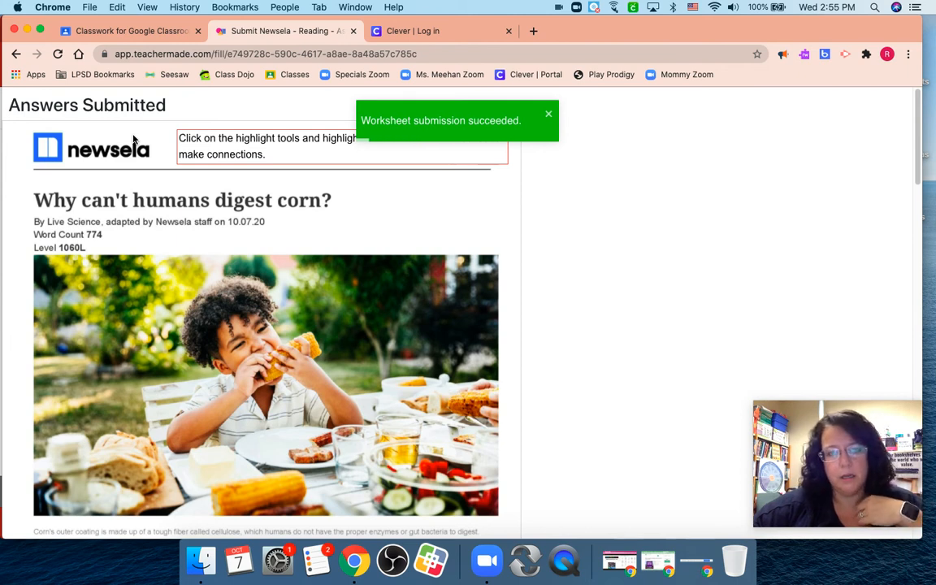
{"action": "left_click", "coordinate": [27, 31]}
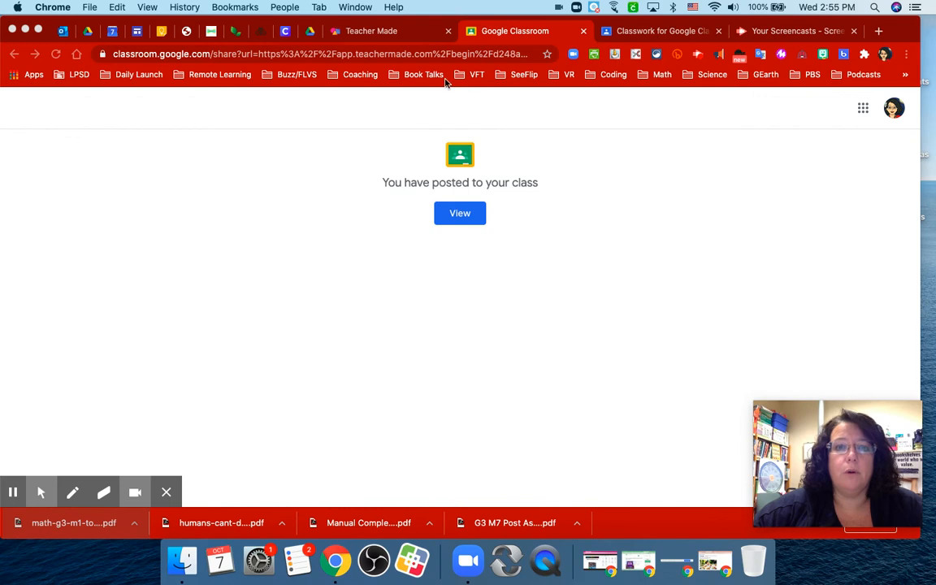
{"action": "left_click", "coordinate": [388, 35]}
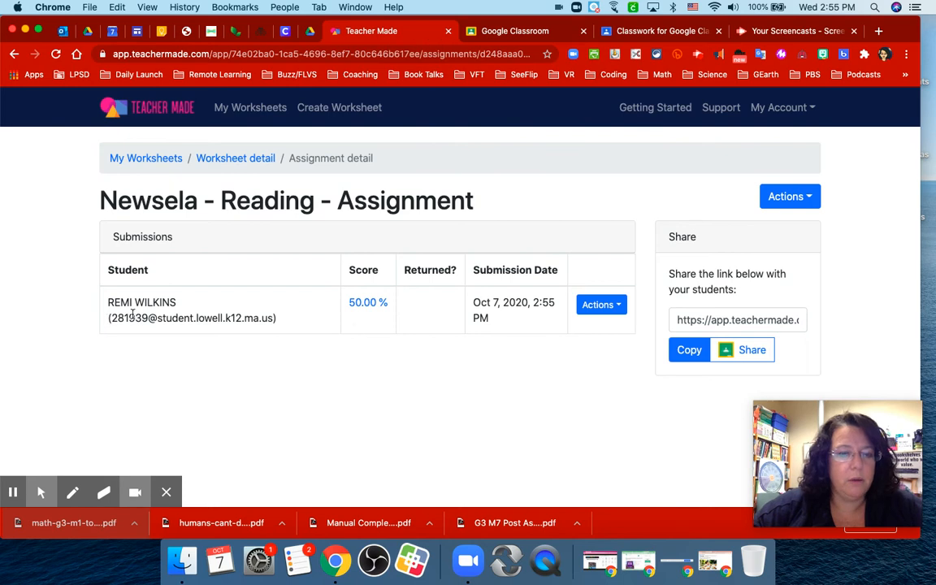
Open the student's submission from its score and examine the highlights, text box and marked quiz answers.
{"action": "left_click", "coordinate": [367, 303]}
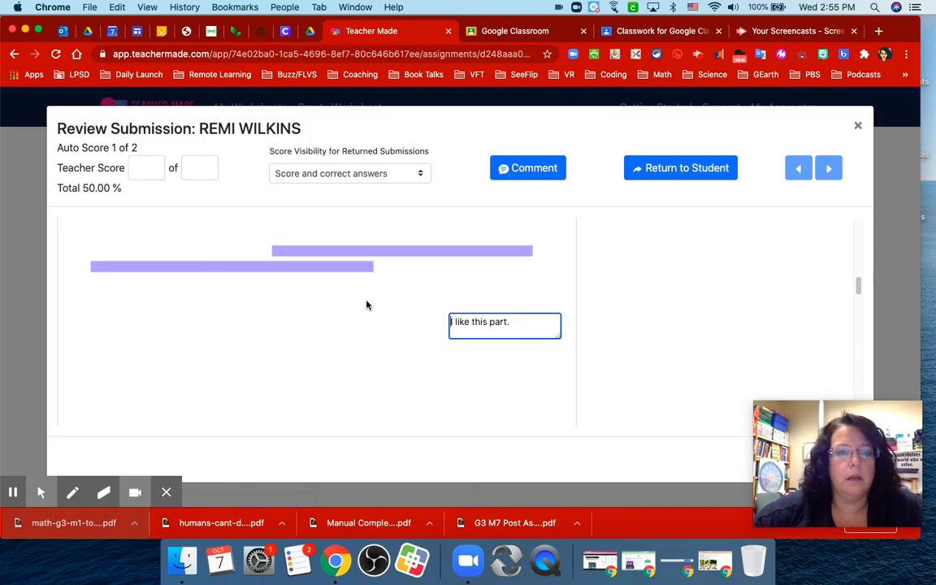
{"action": "scroll", "coordinate": [366, 305], "scroll_direction": "up", "scroll_amount": 10}
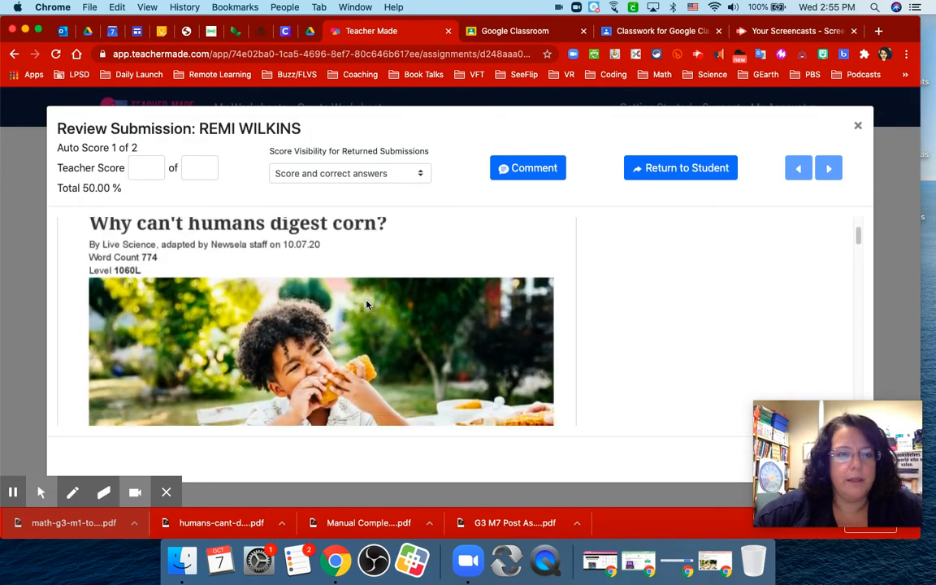
{"action": "scroll", "coordinate": [366, 305], "scroll_direction": "down", "scroll_amount": 12}
{"action": "scroll", "coordinate": [367, 305], "scroll_direction": "down", "scroll_amount": 15}
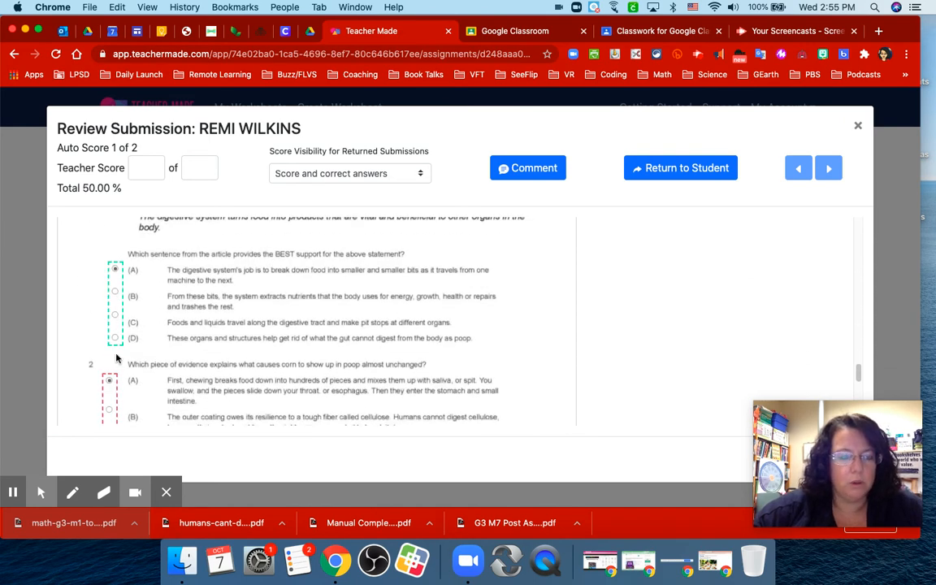
{"action": "scroll", "coordinate": [116, 358], "scroll_direction": "down", "scroll_amount": 10}
{"action": "scroll", "coordinate": [116, 358], "scroll_direction": "down", "scroll_amount": 3}
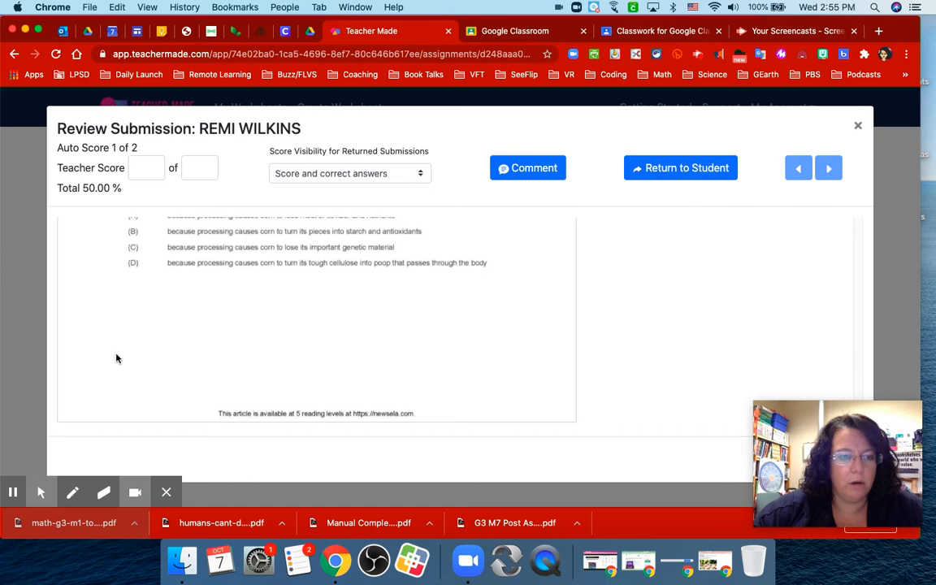
{"action": "scroll", "coordinate": [116, 358], "scroll_direction": "up", "scroll_amount": 15}
{"action": "scroll", "coordinate": [116, 359], "scroll_direction": "up", "scroll_amount": 3}
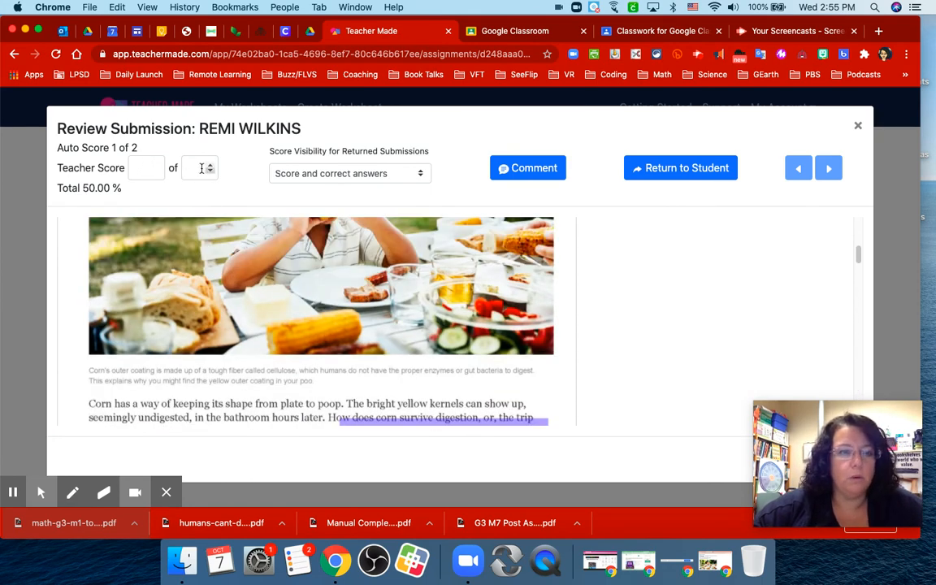
Set the teacher score for the submission to 4 of 4.
{"action": "left_click", "coordinate": [138, 168]}
{"action": "type", "text": "4"}
{"action": "left_click", "coordinate": [197, 169]}
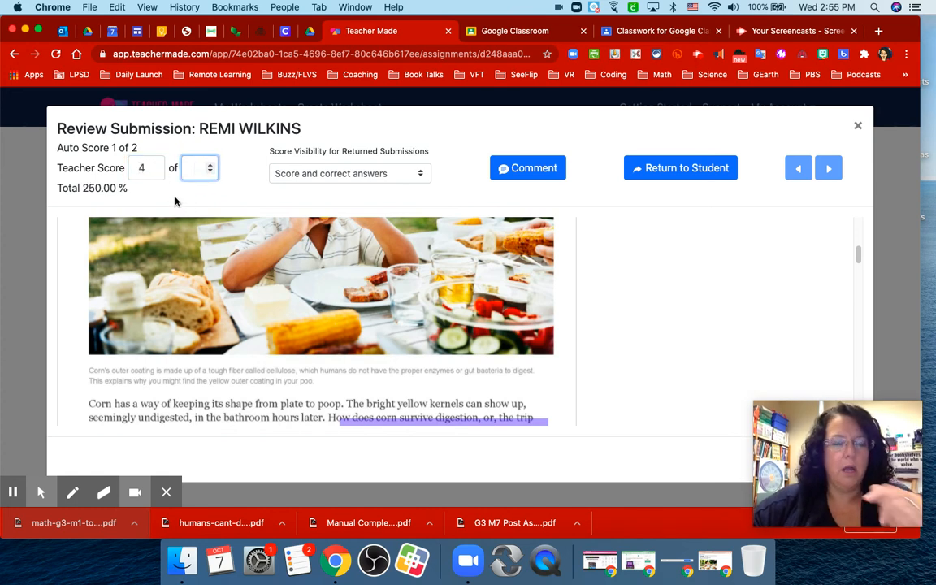
{"action": "type", "text": "4"}
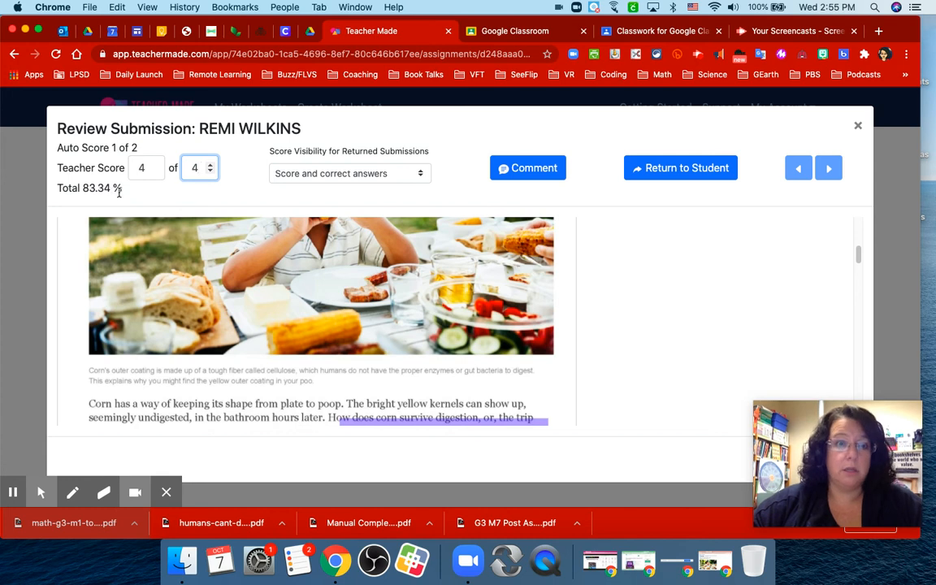
{"action": "left_click", "coordinate": [234, 195]}
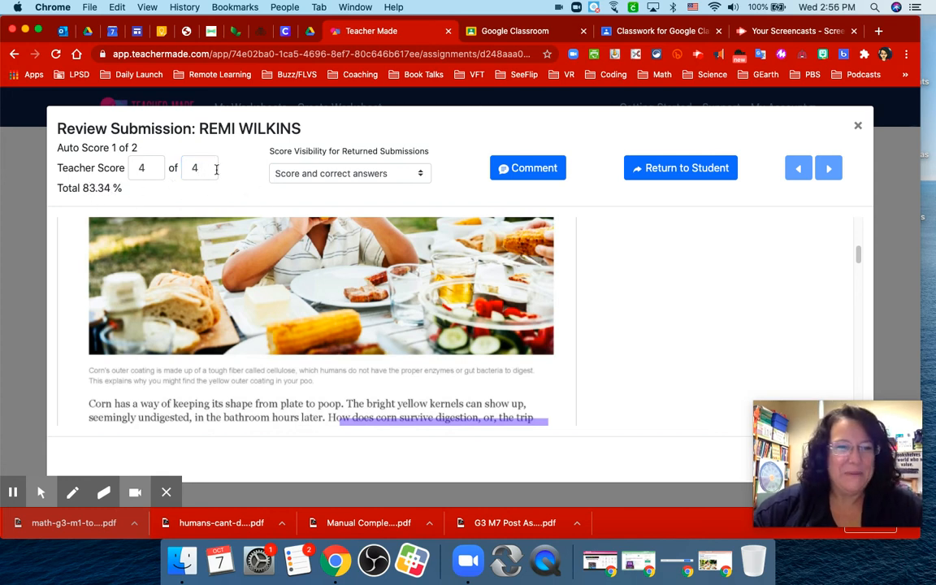
Try the "Score only" visibility for returned submissions, settling on "Score and student's answers".
{"action": "left_click", "coordinate": [306, 172]}
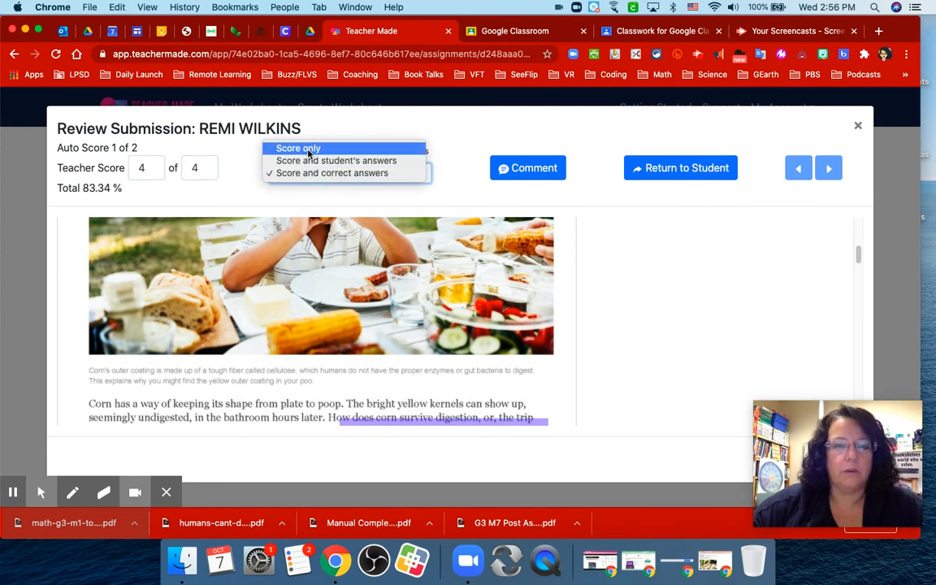
{"action": "left_click", "coordinate": [308, 150]}
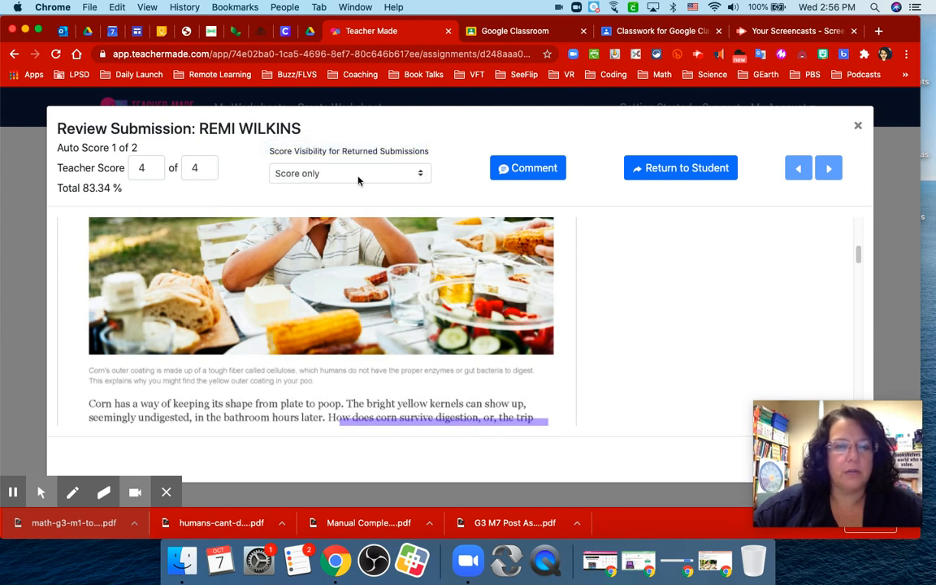
{"action": "left_click", "coordinate": [342, 173]}
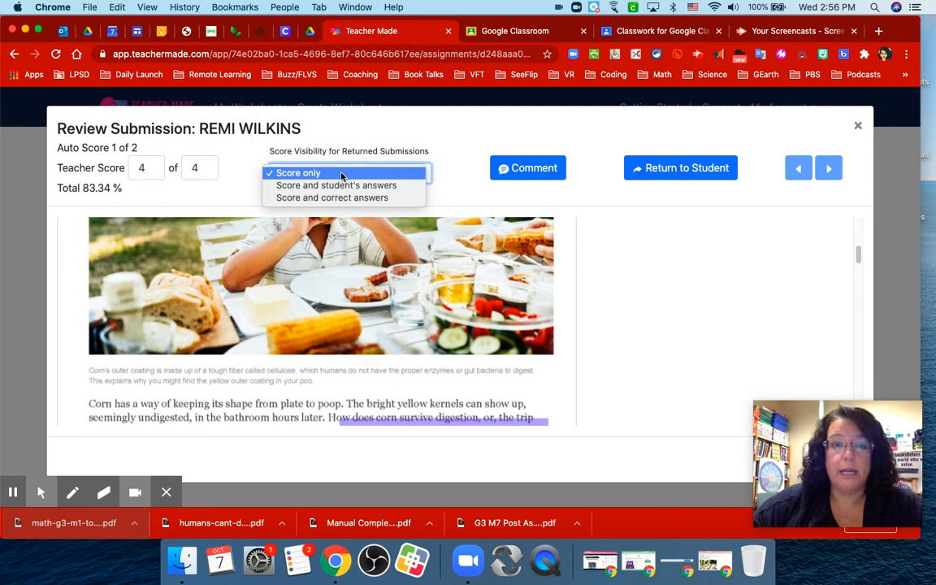
{"action": "left_click", "coordinate": [351, 185]}
Add the comment "ajznjnakjnkjsa" and return the reviewed submission to the student.
{"action": "left_click", "coordinate": [540, 172]}
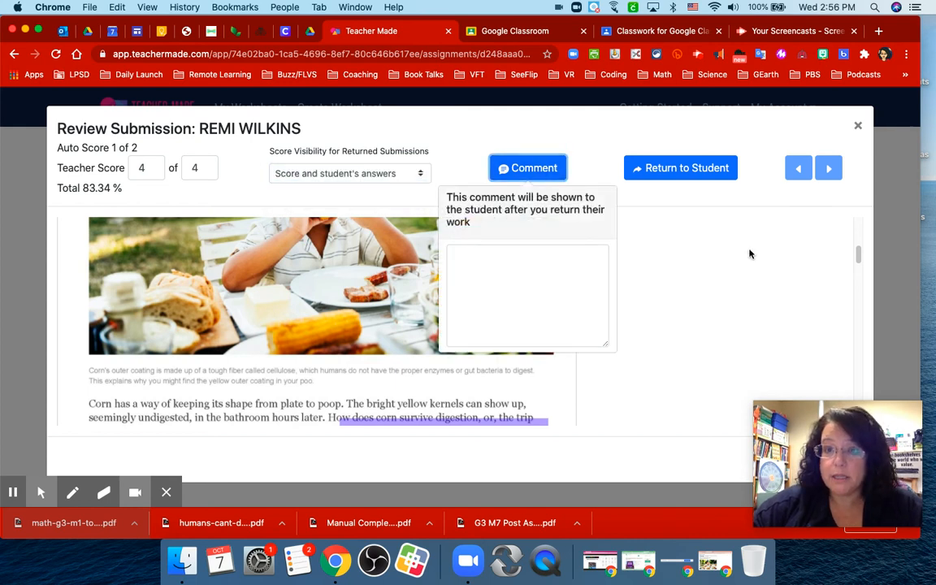
{"action": "left_click", "coordinate": [576, 274]}
{"action": "type", "text": "ajznjnakjnkjsa"}
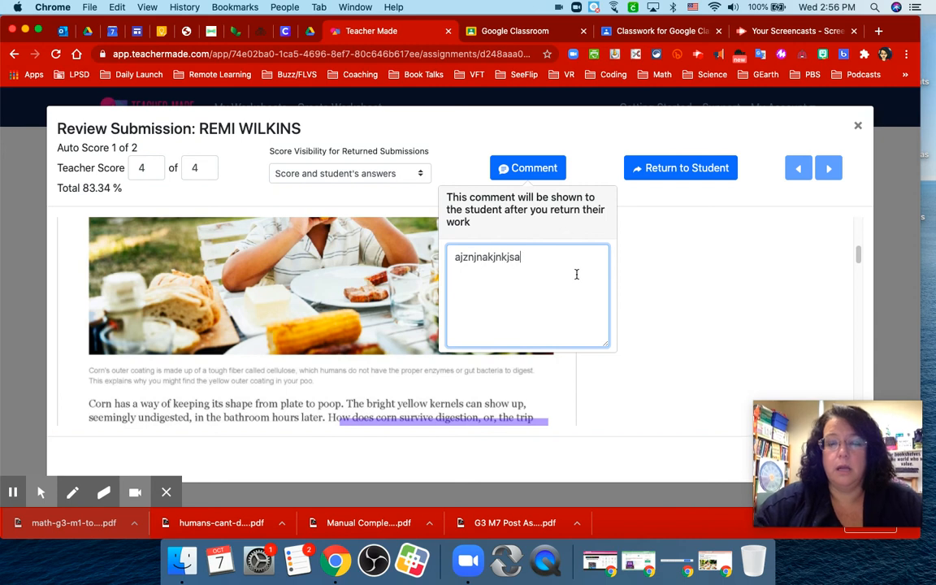
{"action": "left_click", "coordinate": [716, 167]}
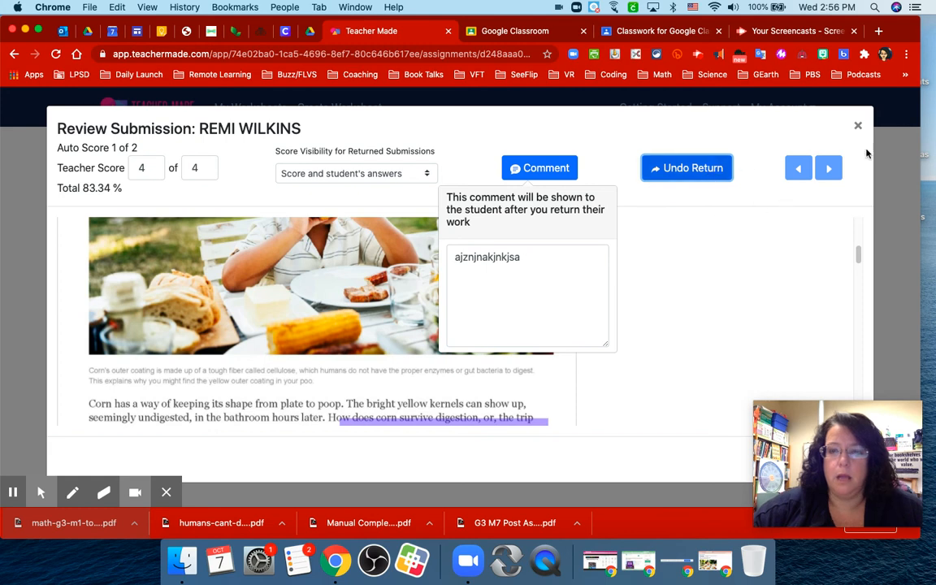
{"action": "left_click", "coordinate": [857, 125]}
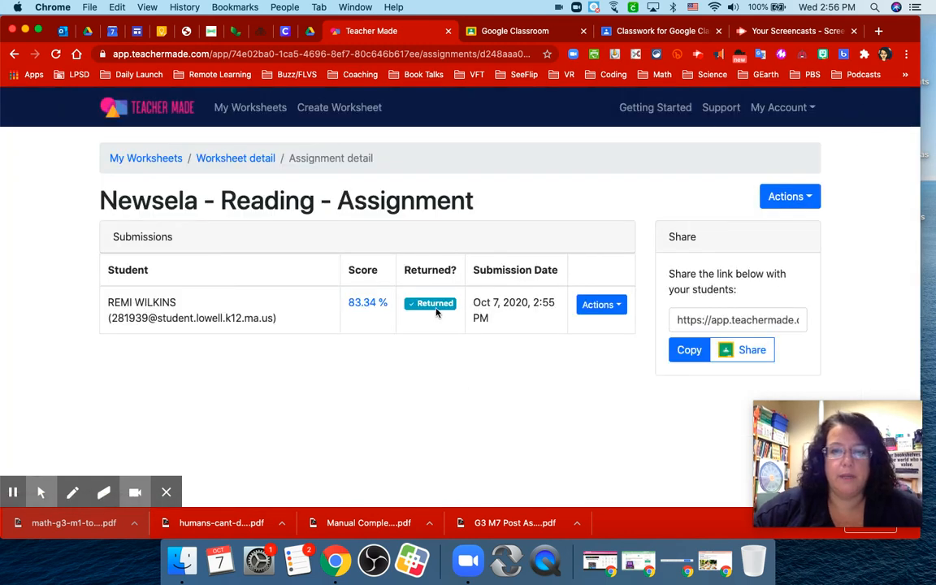
Switch back to the student's browser window and reload the submitted worksheet to view the teacher comments.
{"action": "left_click", "coordinate": [26, 31]}
{"action": "left_click", "coordinate": [701, 560]}
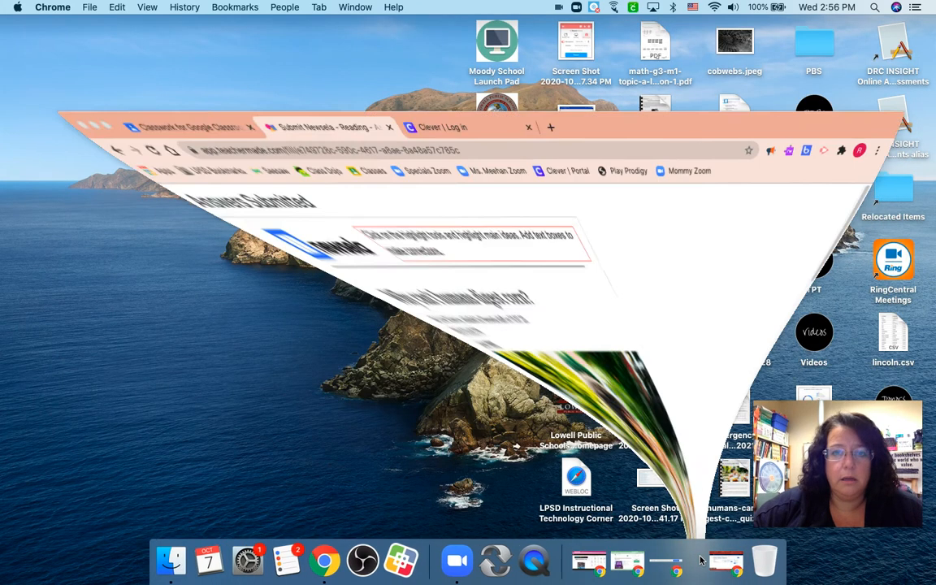
{"action": "left_click", "coordinate": [58, 53]}
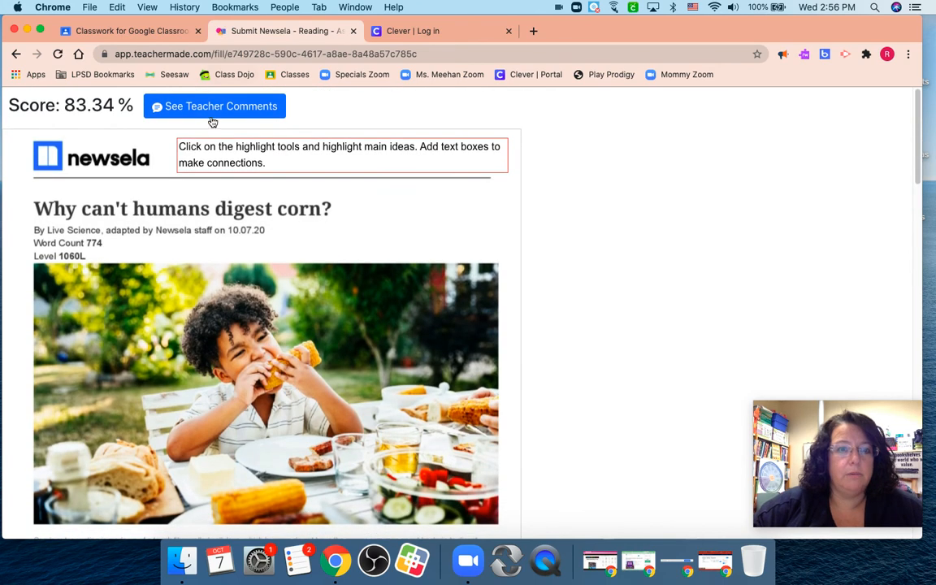
{"action": "left_click", "coordinate": [213, 113]}
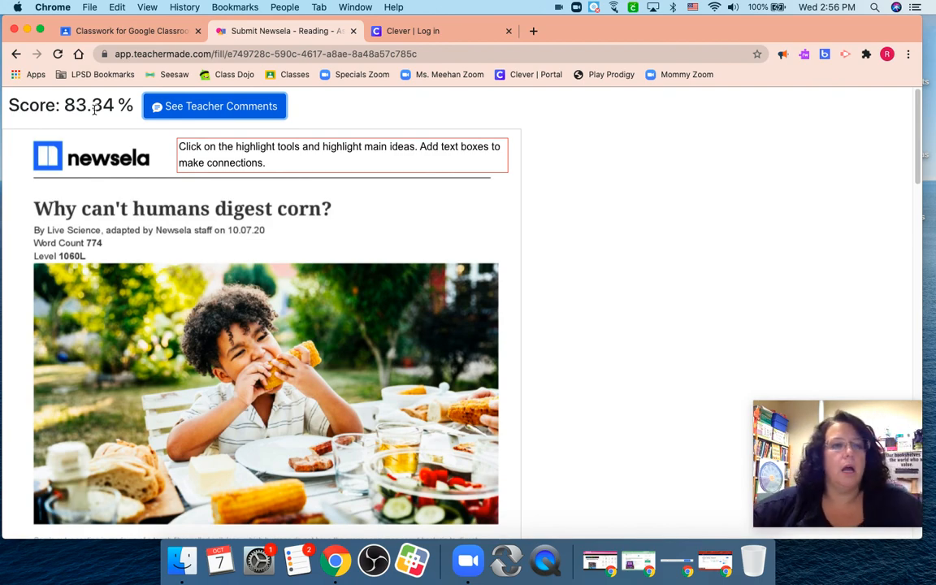
Look through the returned worksheet's article, highlights and text box from the student's side, ending at the score.
{"action": "scroll", "coordinate": [94, 110], "scroll_direction": "down", "scroll_amount": 5}
{"action": "scroll", "coordinate": [94, 113], "scroll_direction": "down", "scroll_amount": 10}
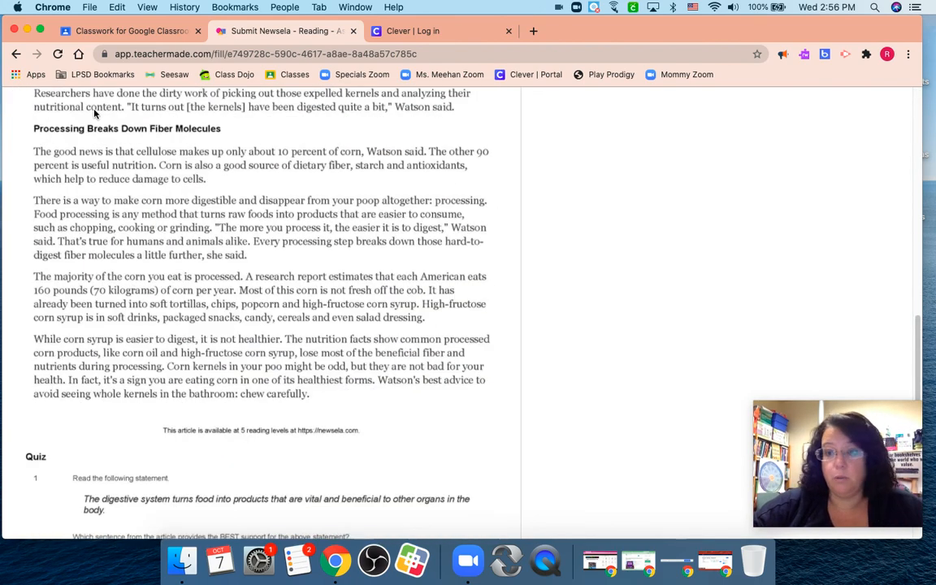
{"action": "scroll", "coordinate": [94, 113], "scroll_direction": "up", "scroll_amount": 4}
{"action": "scroll", "coordinate": [94, 113], "scroll_direction": "up", "scroll_amount": 6}
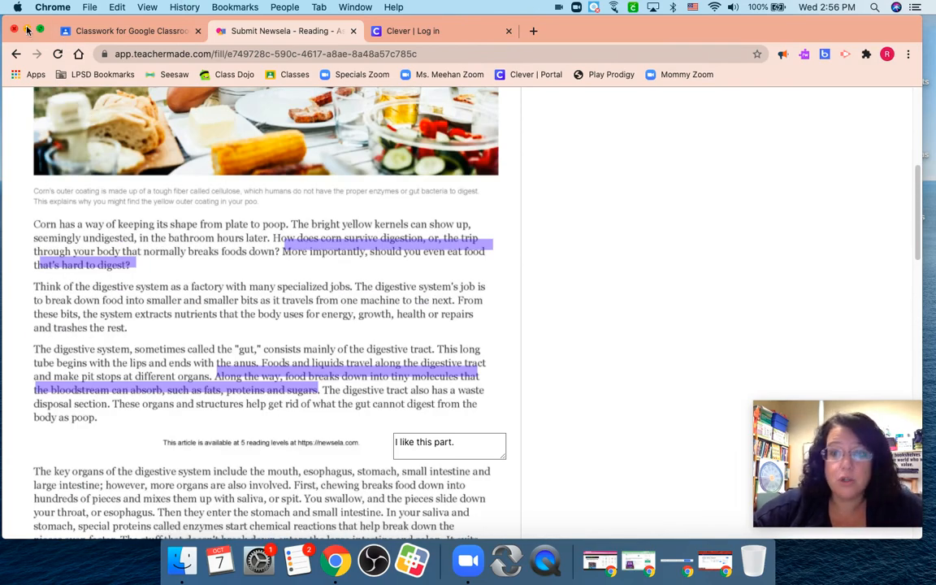
{"action": "scroll", "coordinate": [231, 205], "scroll_direction": "up", "scroll_amount": 2}
{"action": "scroll", "coordinate": [231, 204], "scroll_direction": "up", "scroll_amount": 5}
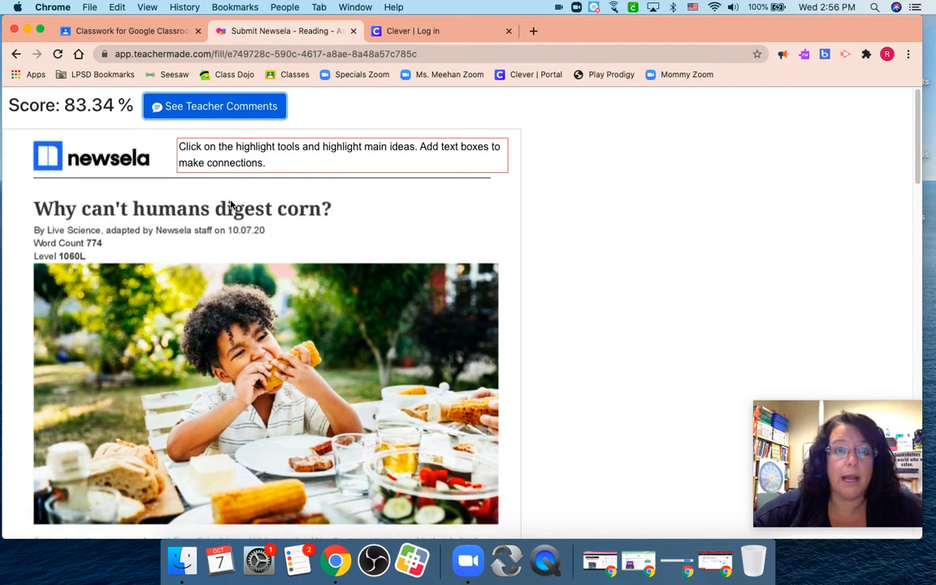